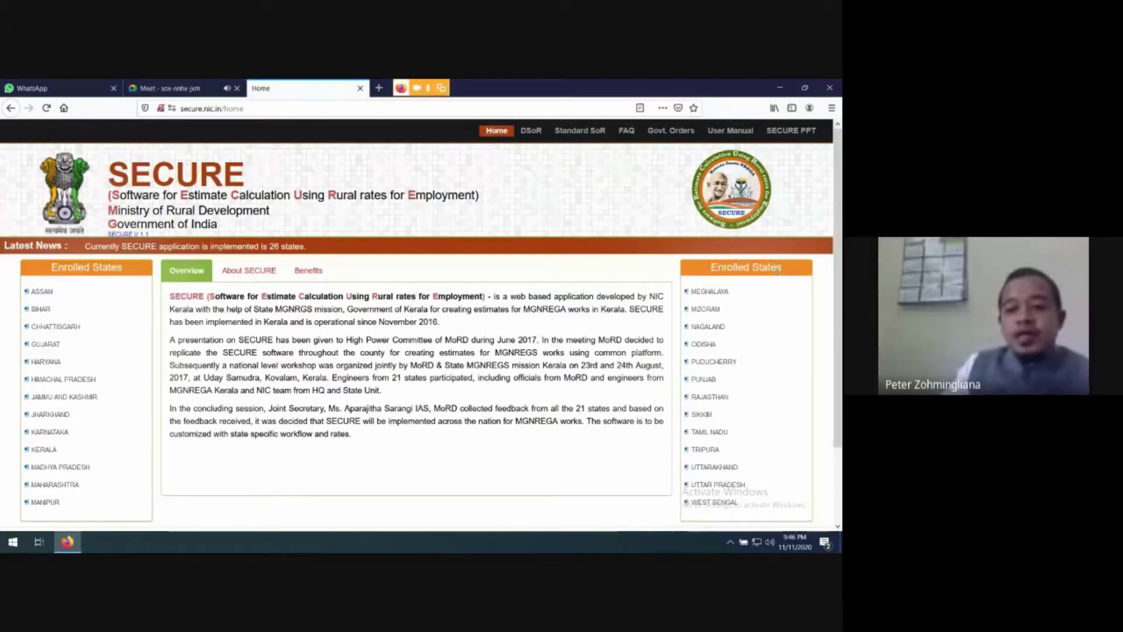
# - Open the Mizoram portal and sign in with the engineer's user ID, a retyped password and the captcha
pyautogui.click(705, 309)
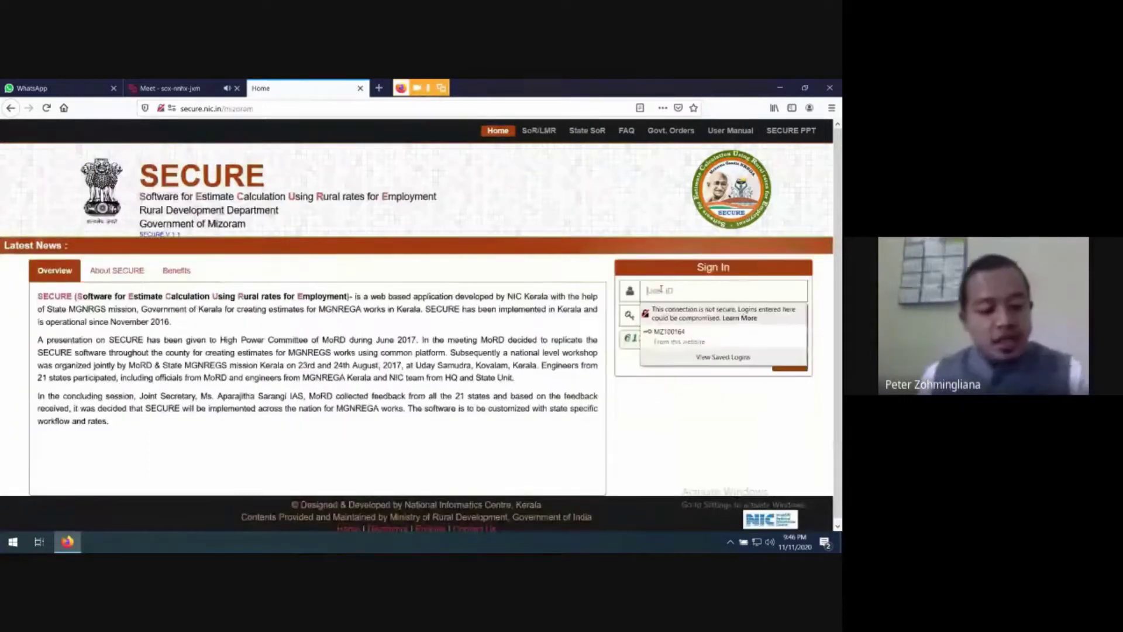
pyautogui.write('MZ100164')
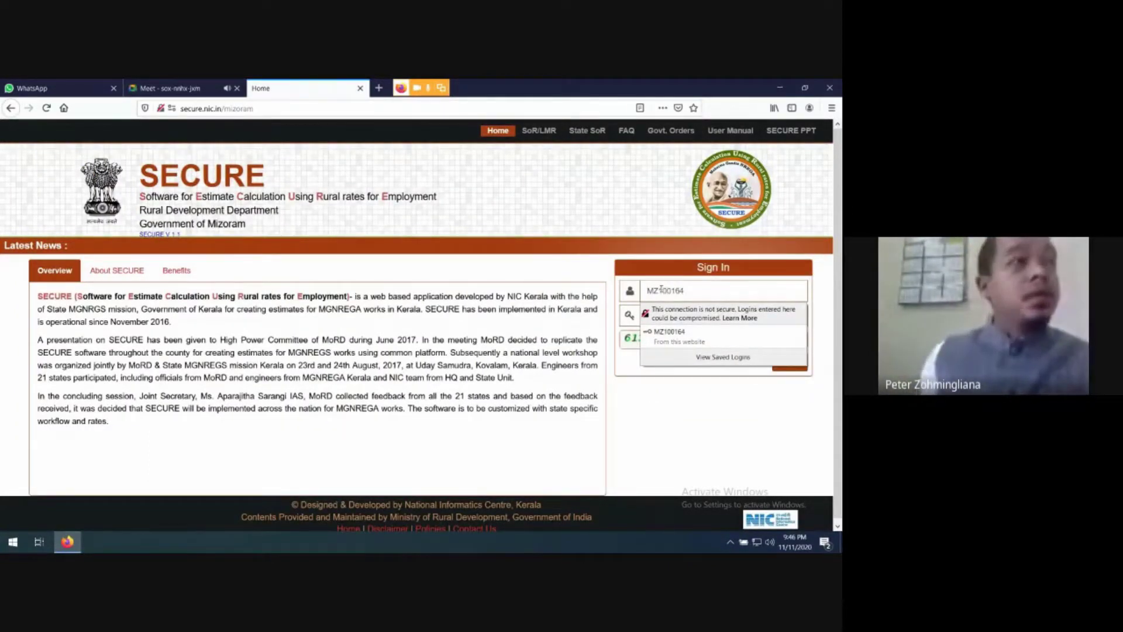
pyautogui.press('Tab')
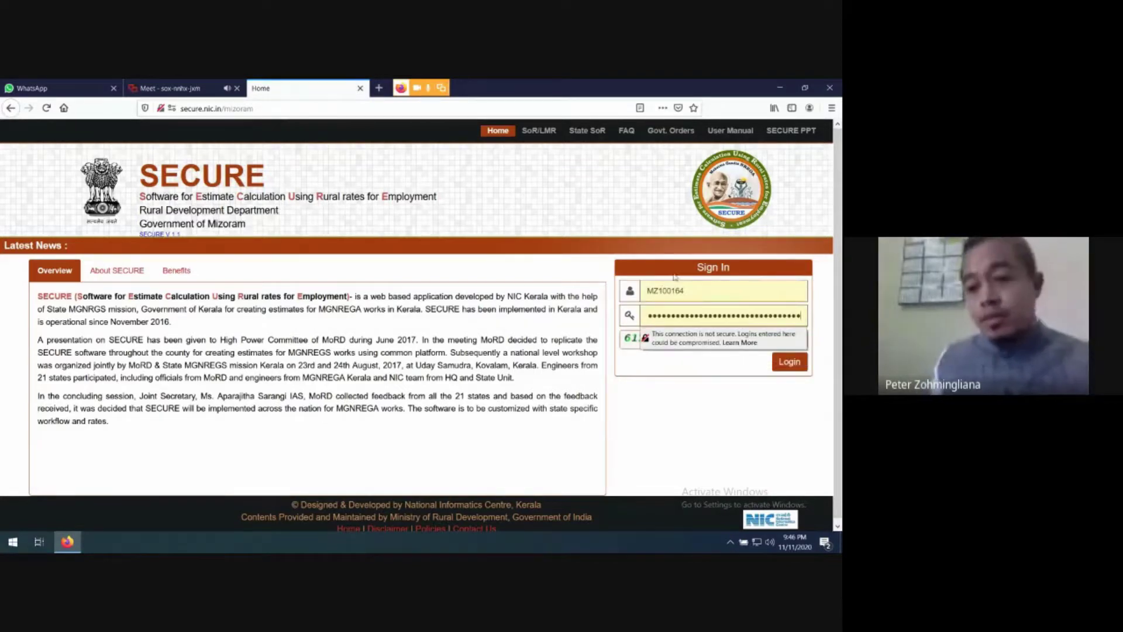
pyautogui.moveTo(804, 309); pyautogui.dragTo(664, 335)
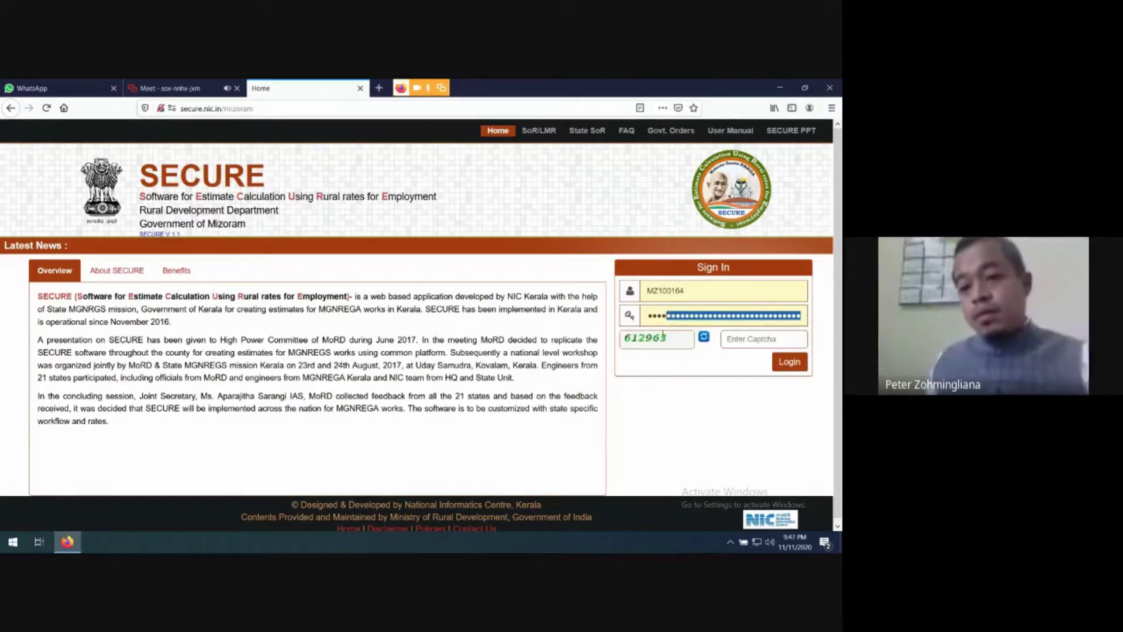
pyautogui.write('•••')
pyautogui.press('BackSpace')
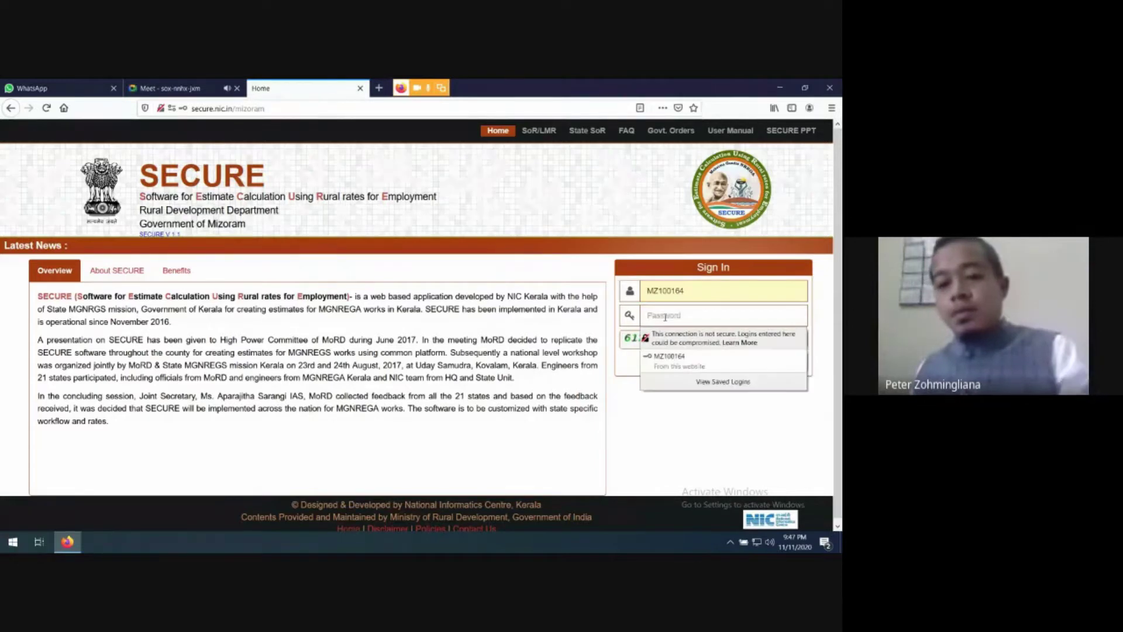
pyautogui.write('•••••')
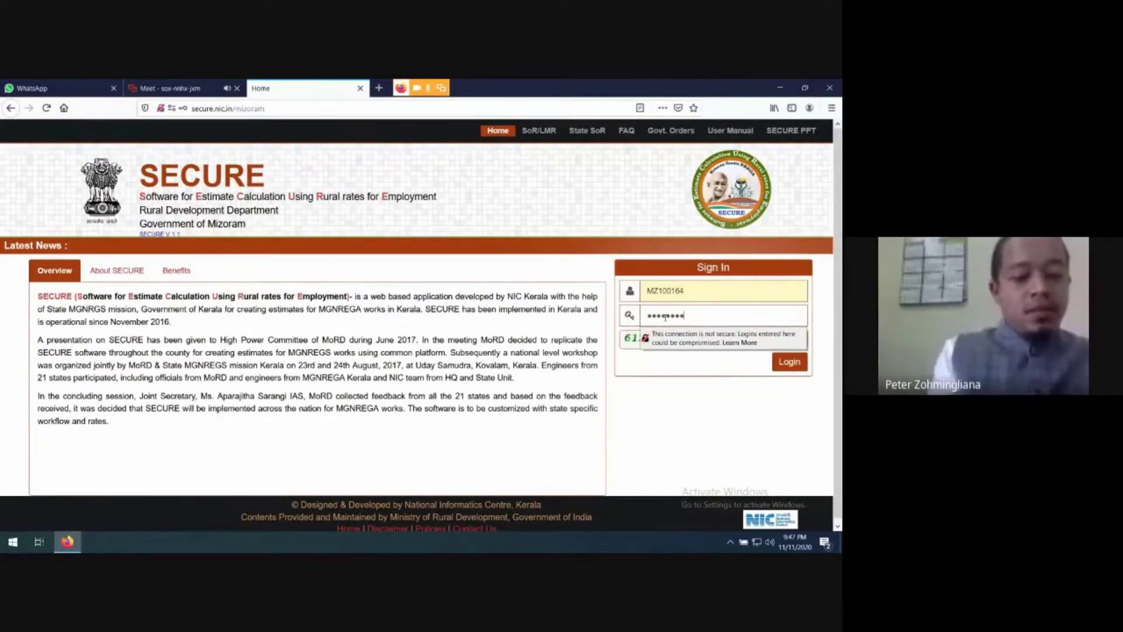
pyautogui.press('Tab')
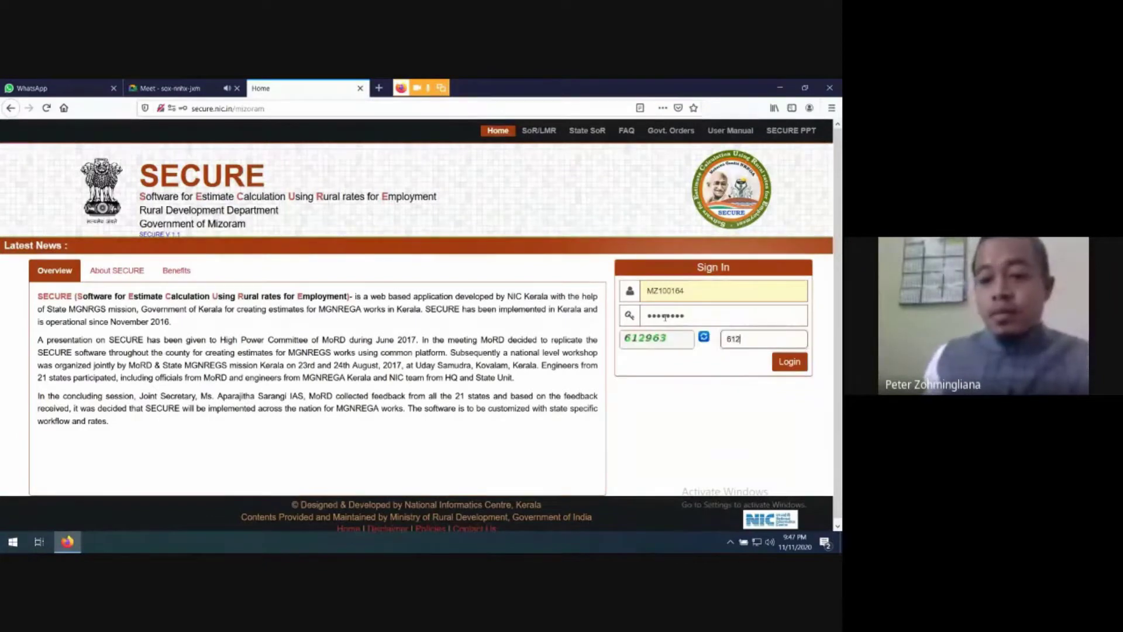
pyautogui.press('Return')
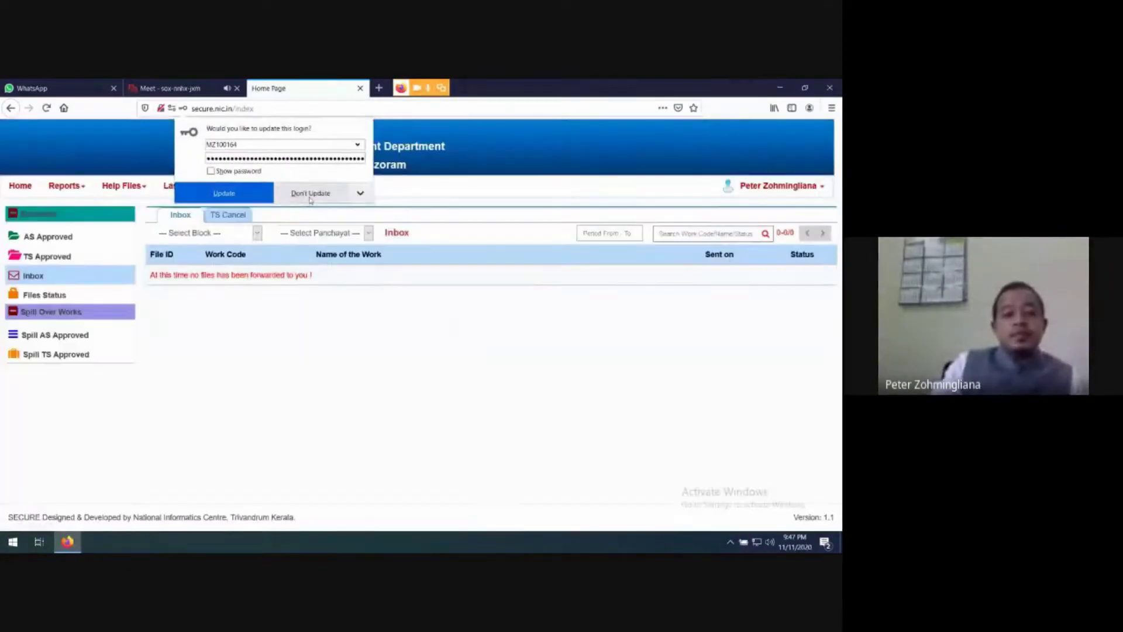
# - Decline the saved-login update and open the check-dam work from the AS Approved list
pyautogui.click(308, 197)
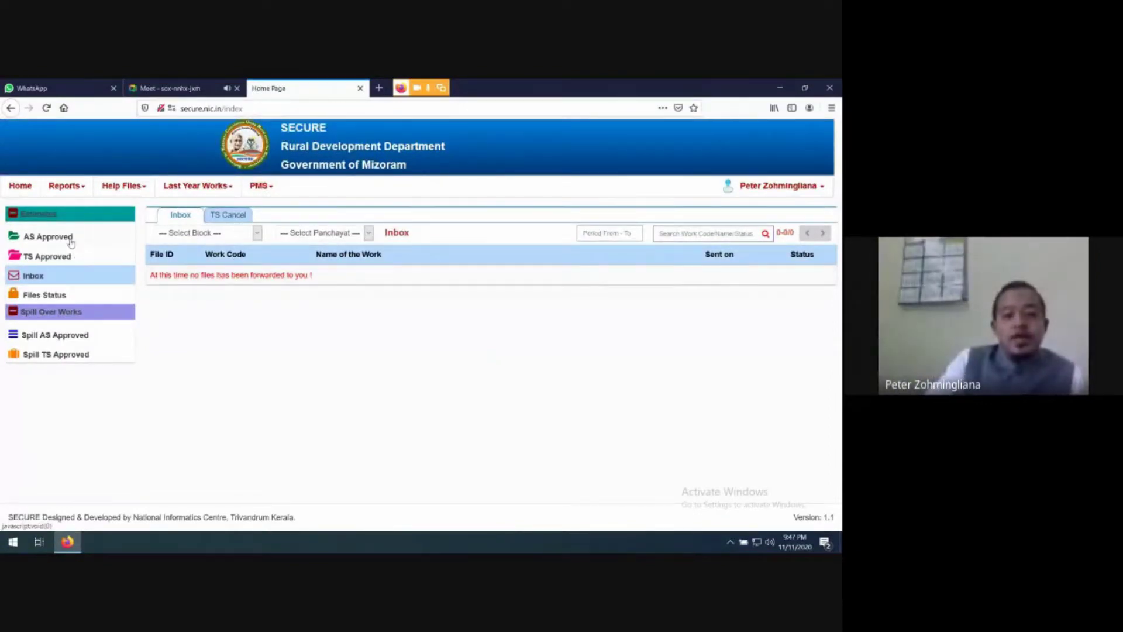
pyautogui.click(70, 240)
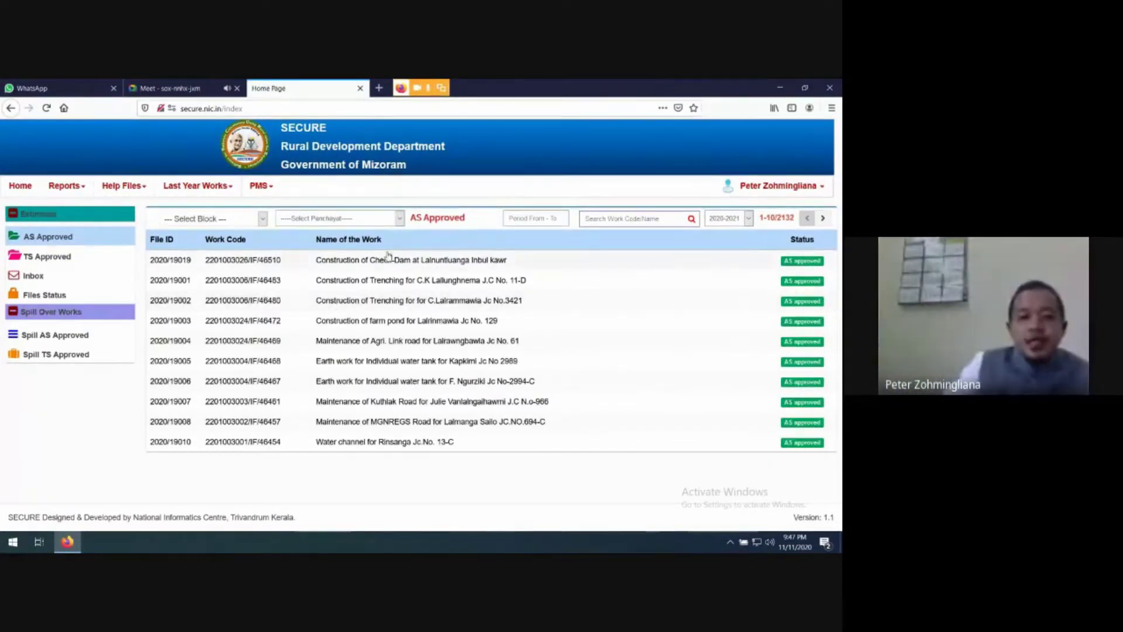
pyautogui.click(383, 262)
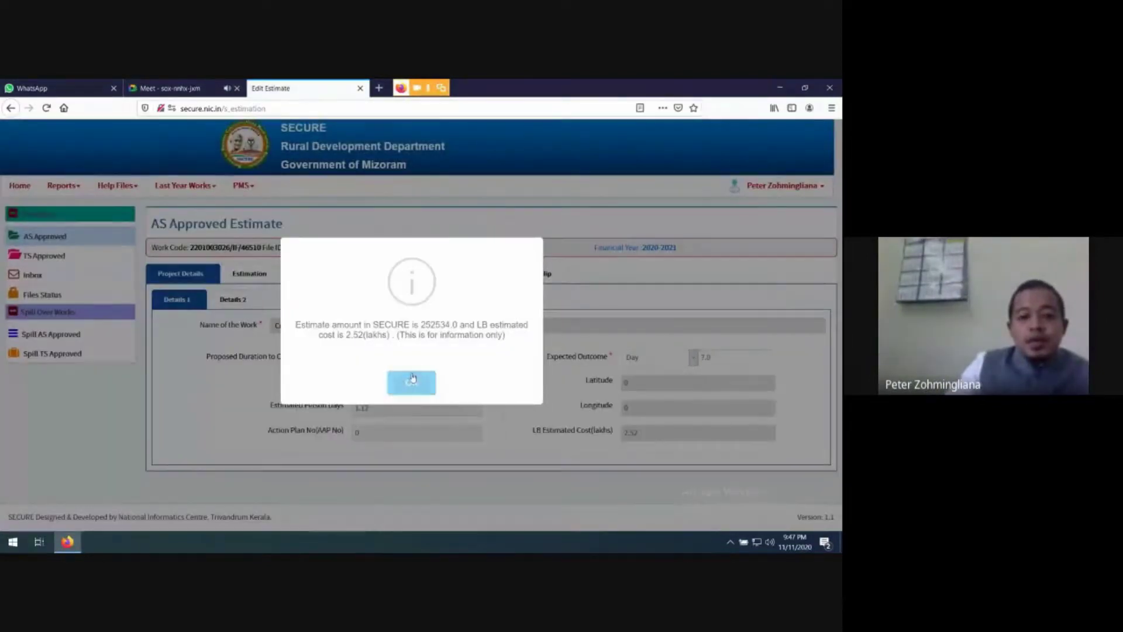
pyautogui.click(411, 380)
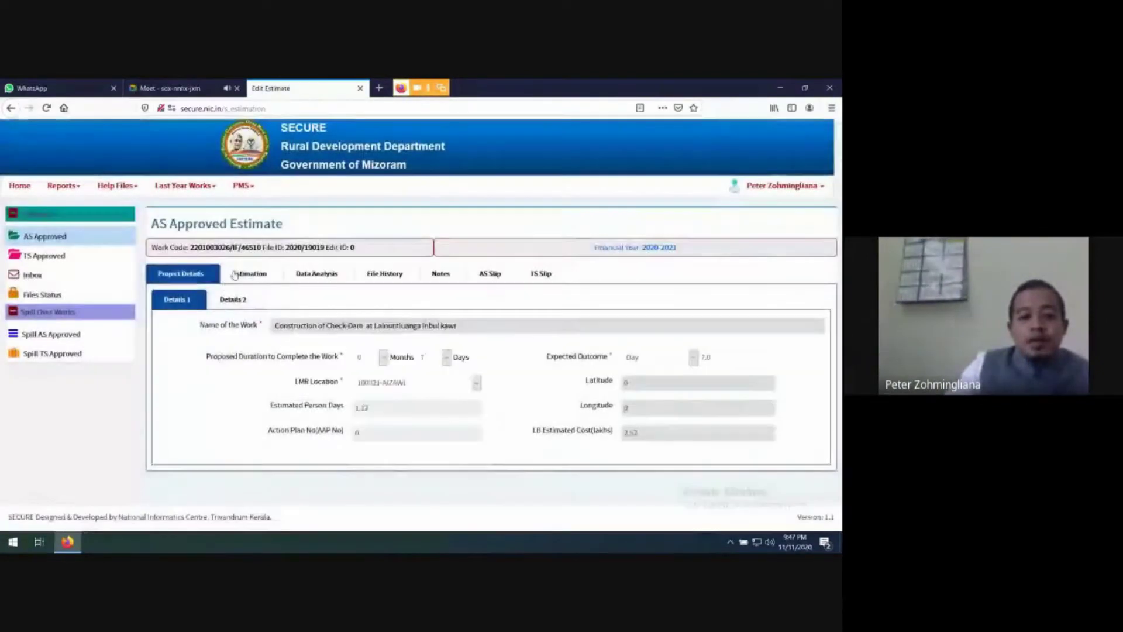
# - Generate the Detailed Estimate abstract report from the work's Estimation DPR options
pyautogui.click(248, 273)
pyautogui.click(184, 319)
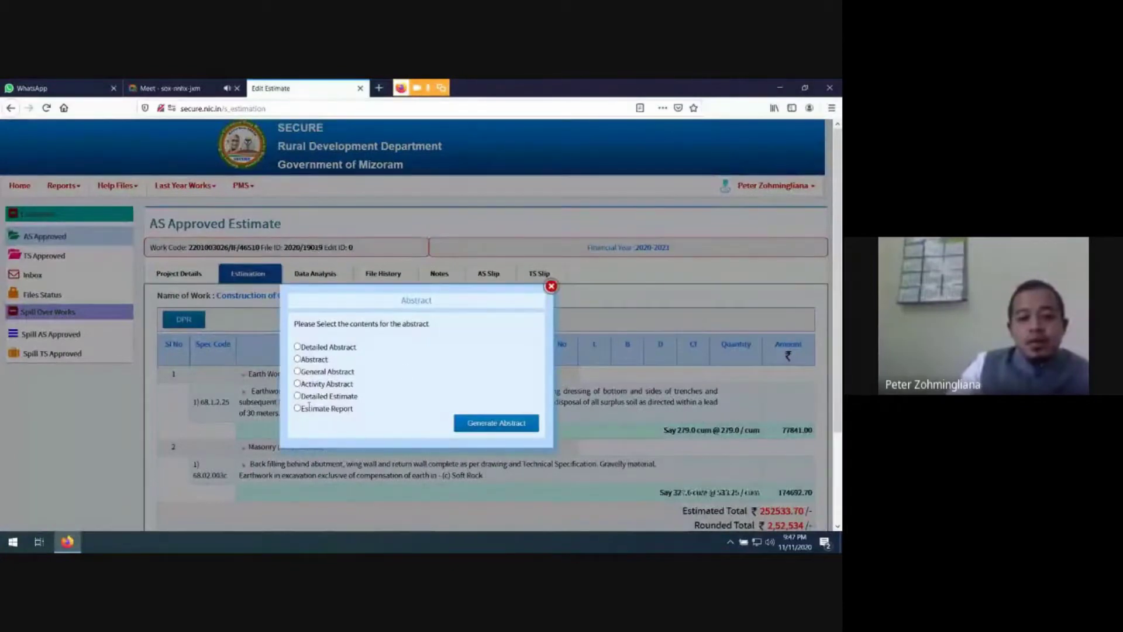
pyautogui.click(478, 430)
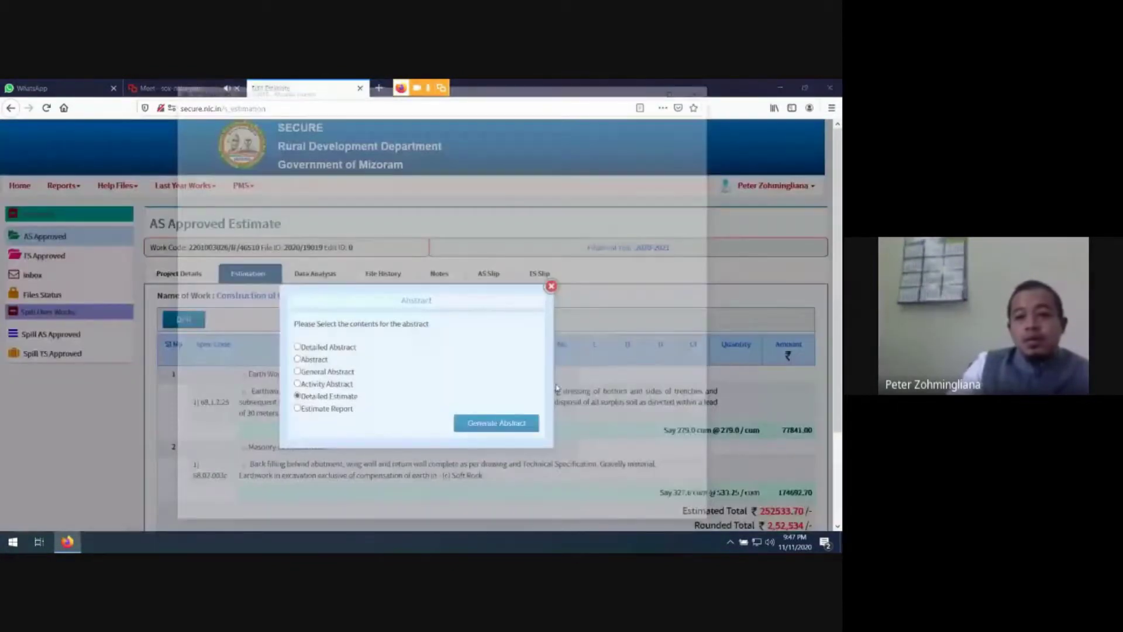
pyautogui.scroll(-5, 675, 306)
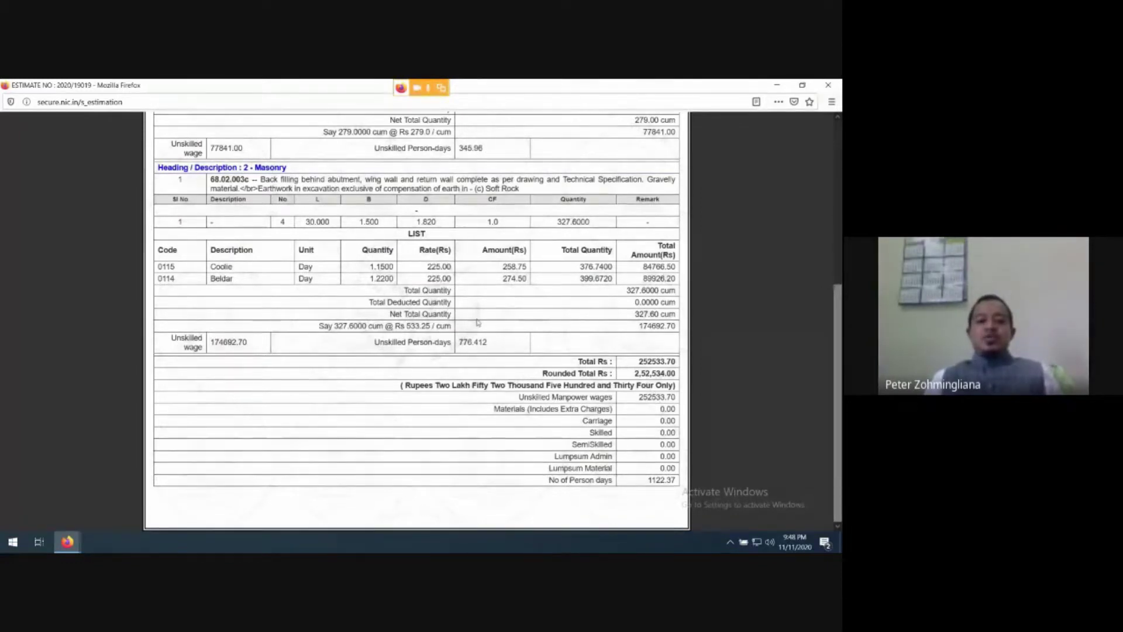
pyautogui.scroll(5, 477, 321)
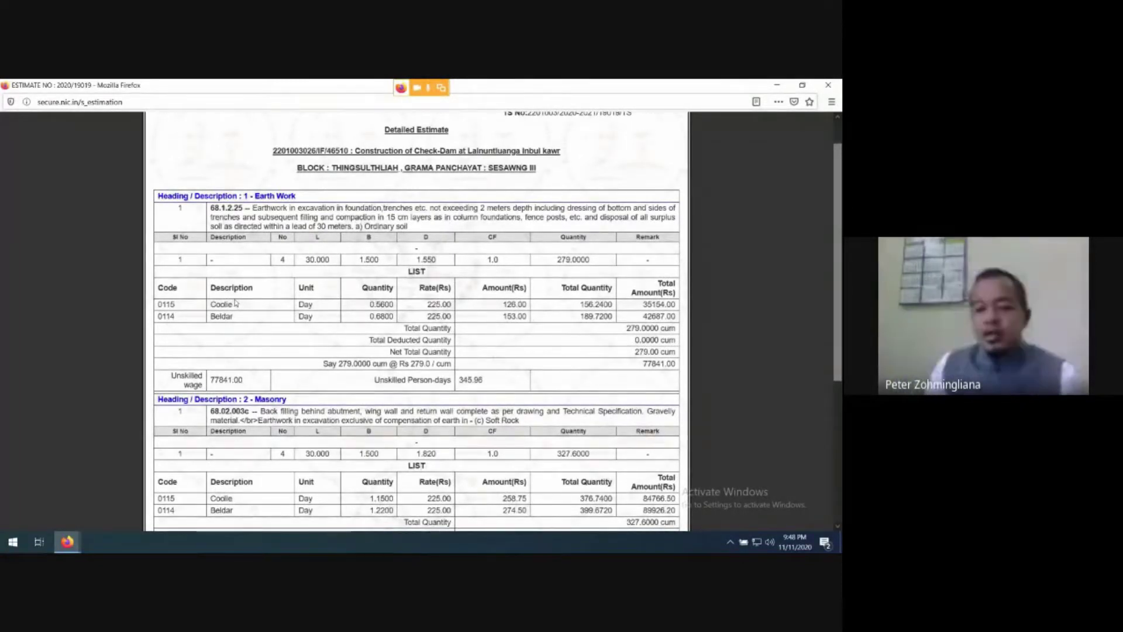
pyautogui.scroll(-4, 411, 222)
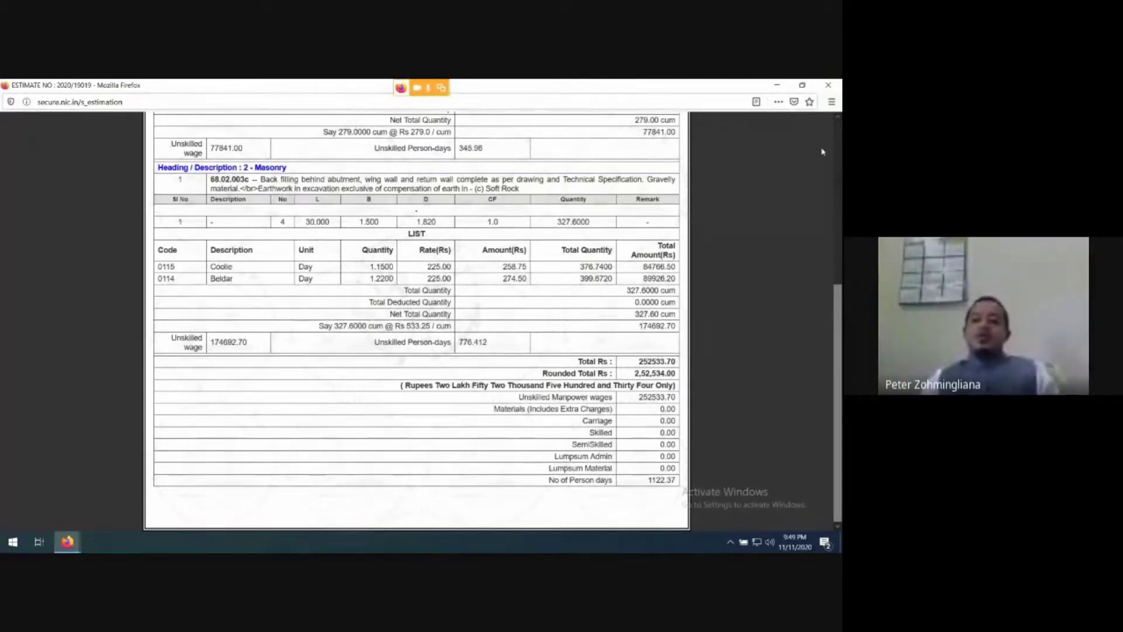
# - Close the Detailed Estimate report window
pyautogui.click(830, 87)
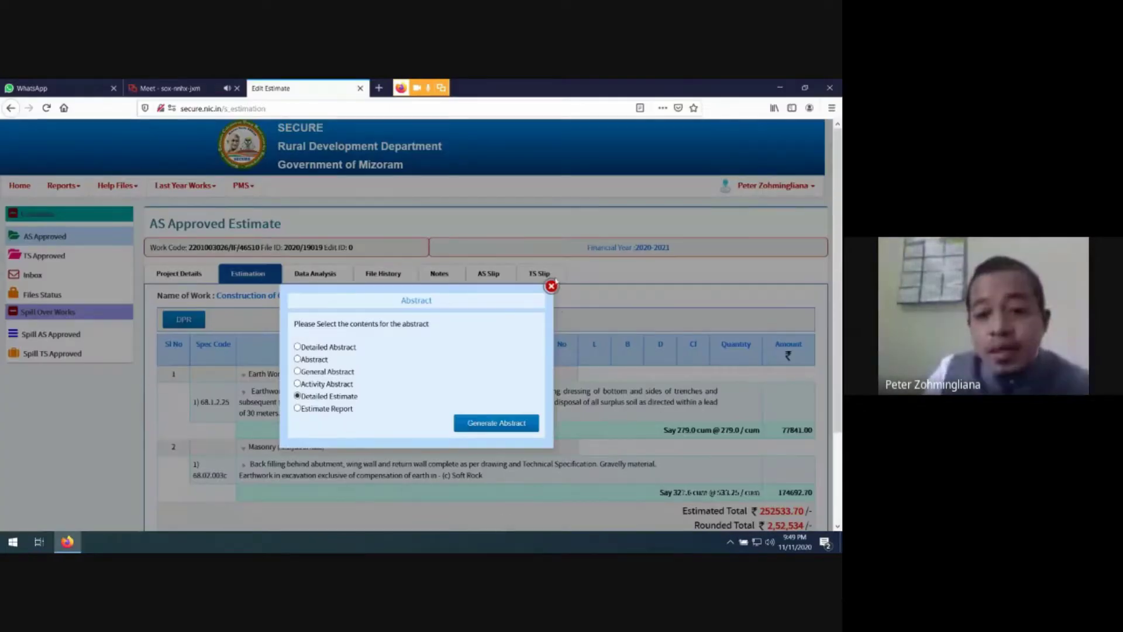
# - Dismiss the abstract report options and return to the empty Estimates Inbox
pyautogui.click(551, 287)
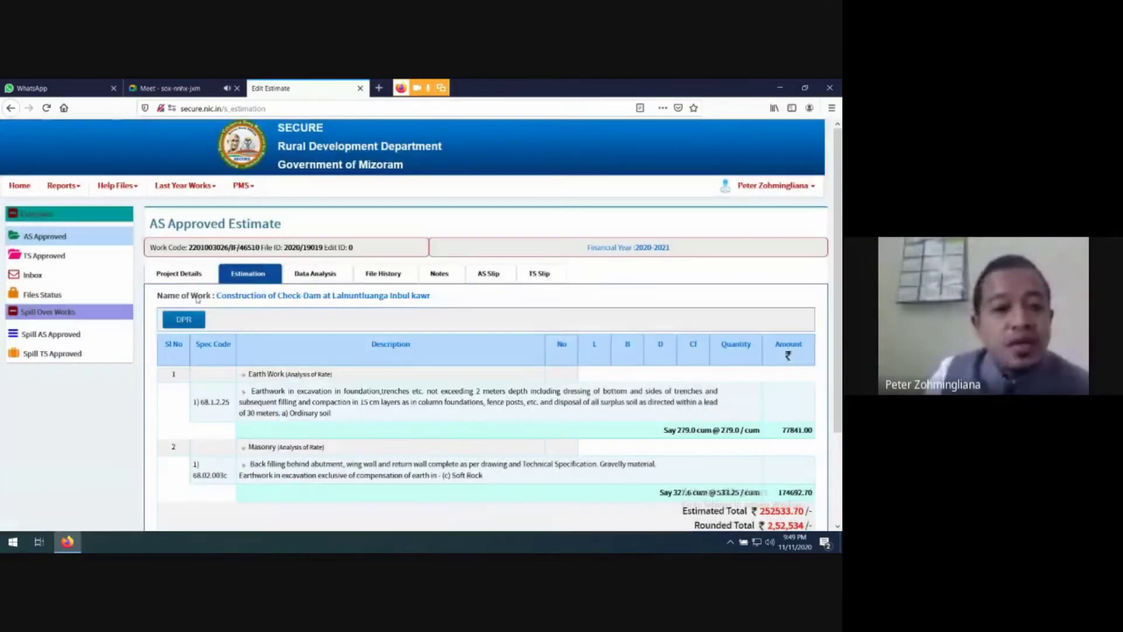
pyautogui.click(30, 275)
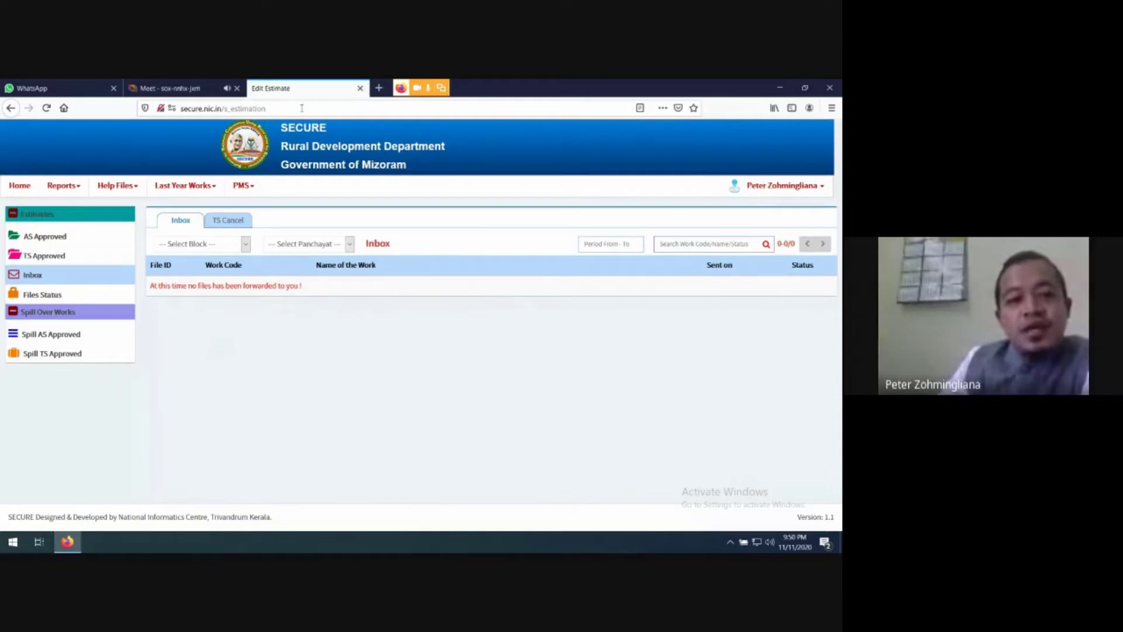
# - Log out of the engineer account and sign in as the state administrator, saving the login in Firefox
pyautogui.click(818, 185)
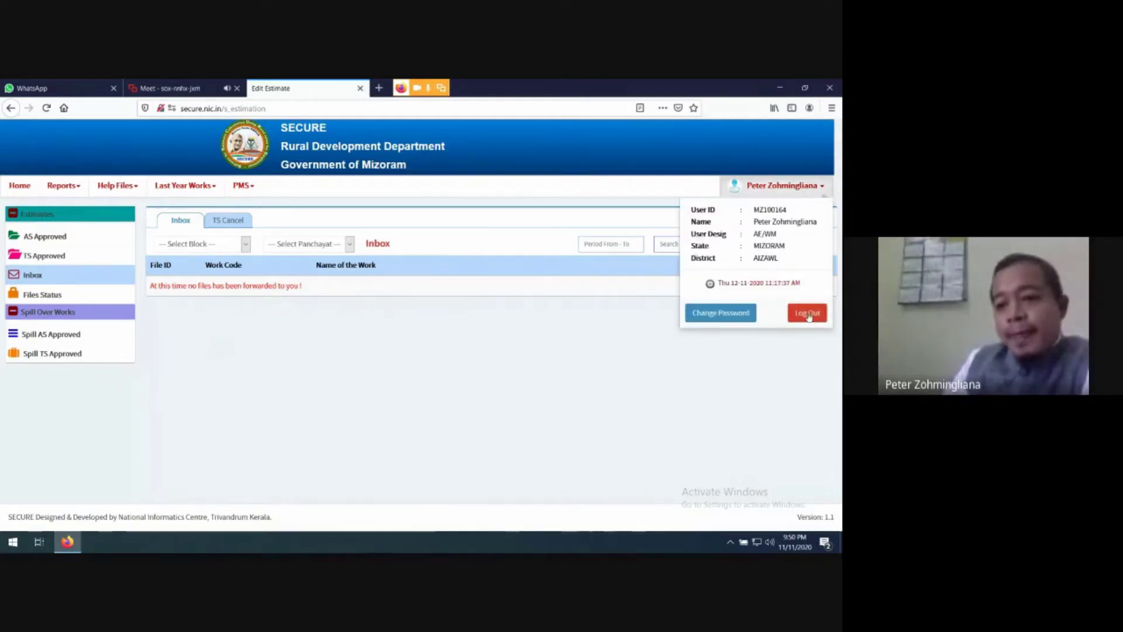
pyautogui.click(810, 315)
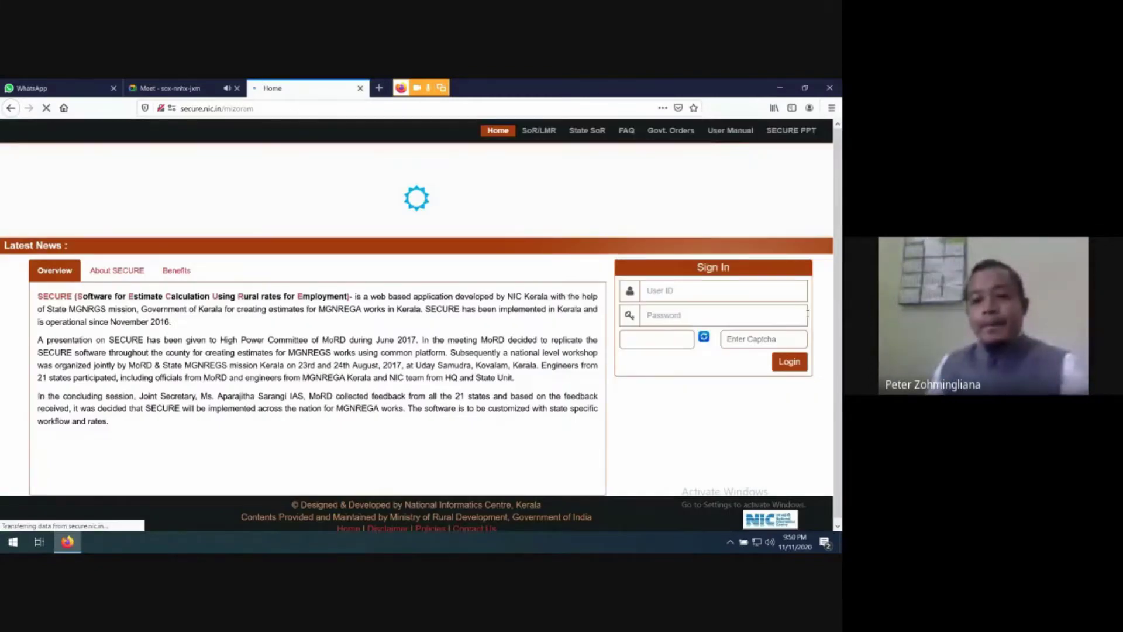
pyautogui.click(671, 290)
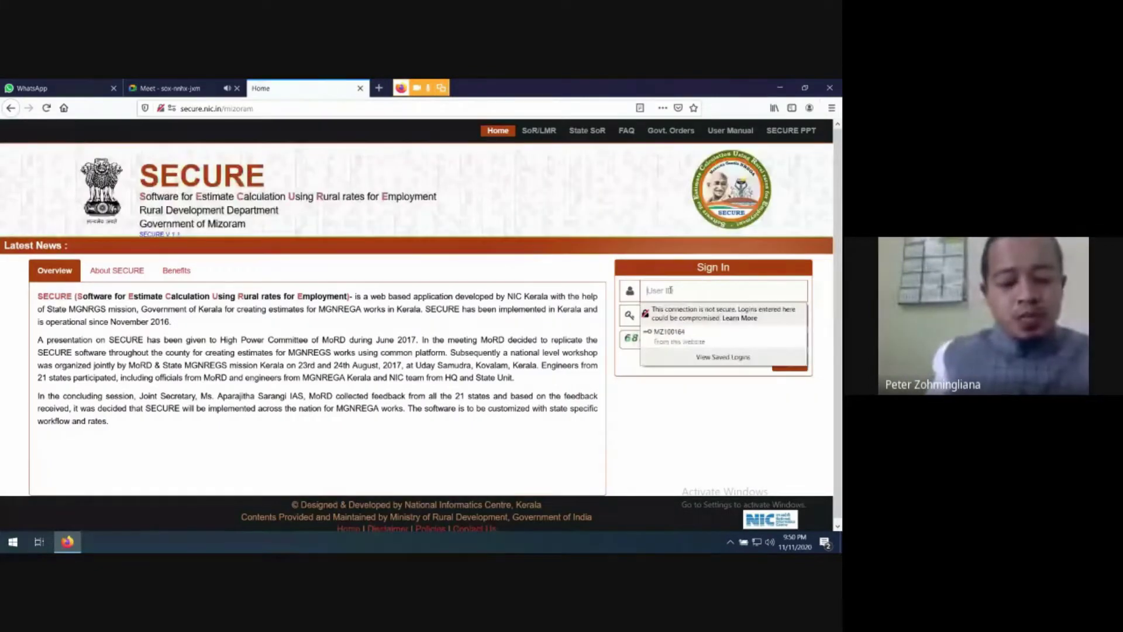
pyautogui.press('Tab')
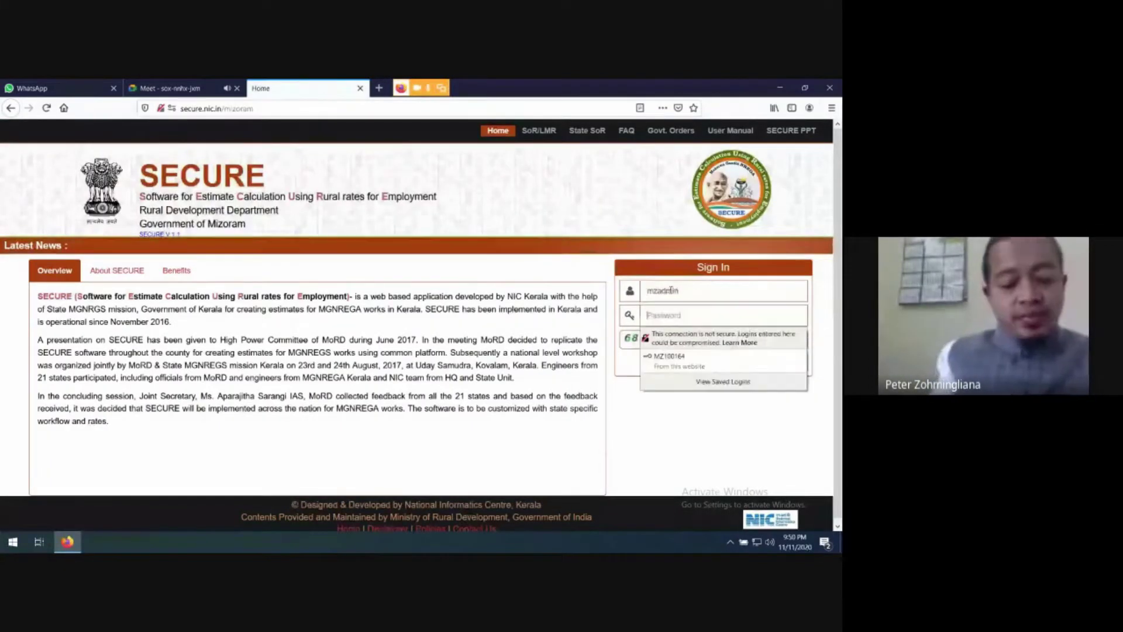
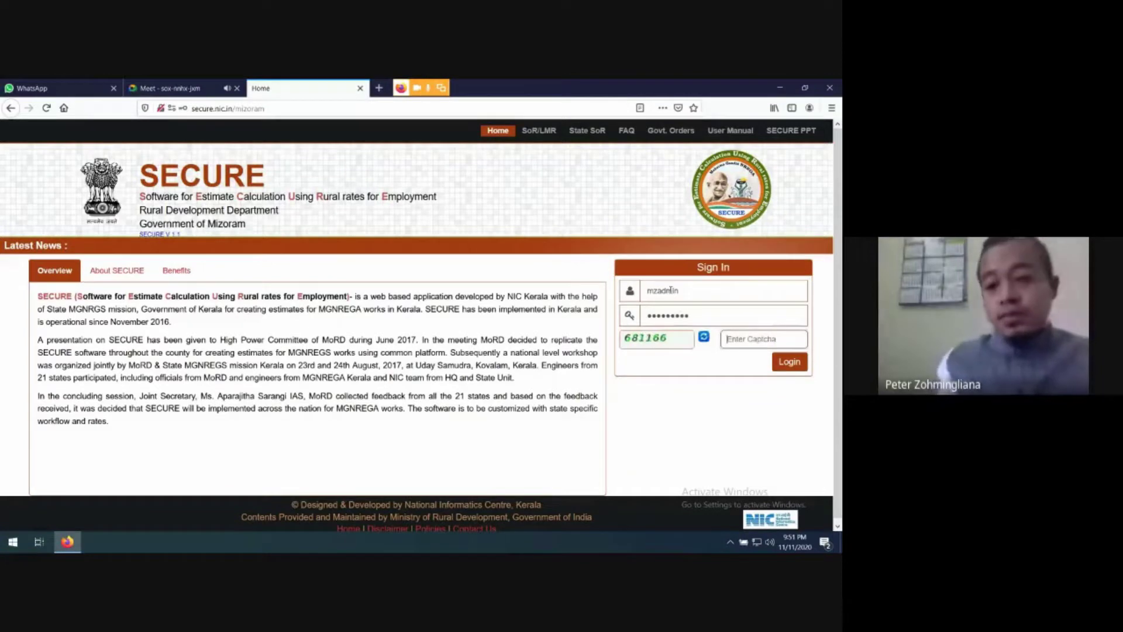
pyautogui.press('Tab')
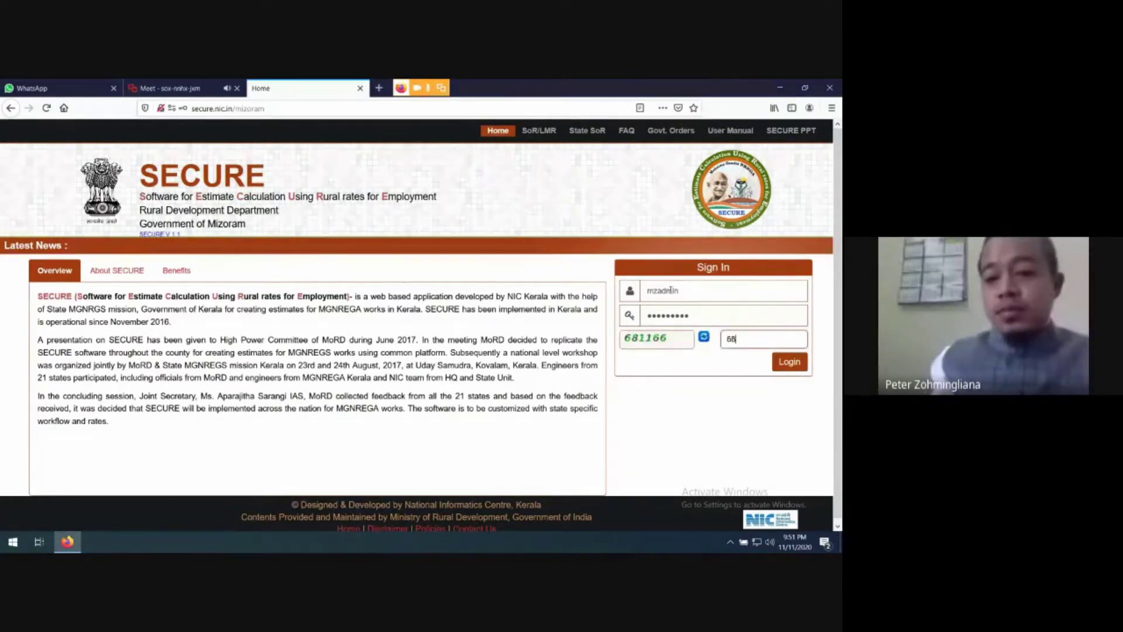
pyautogui.press('Return')
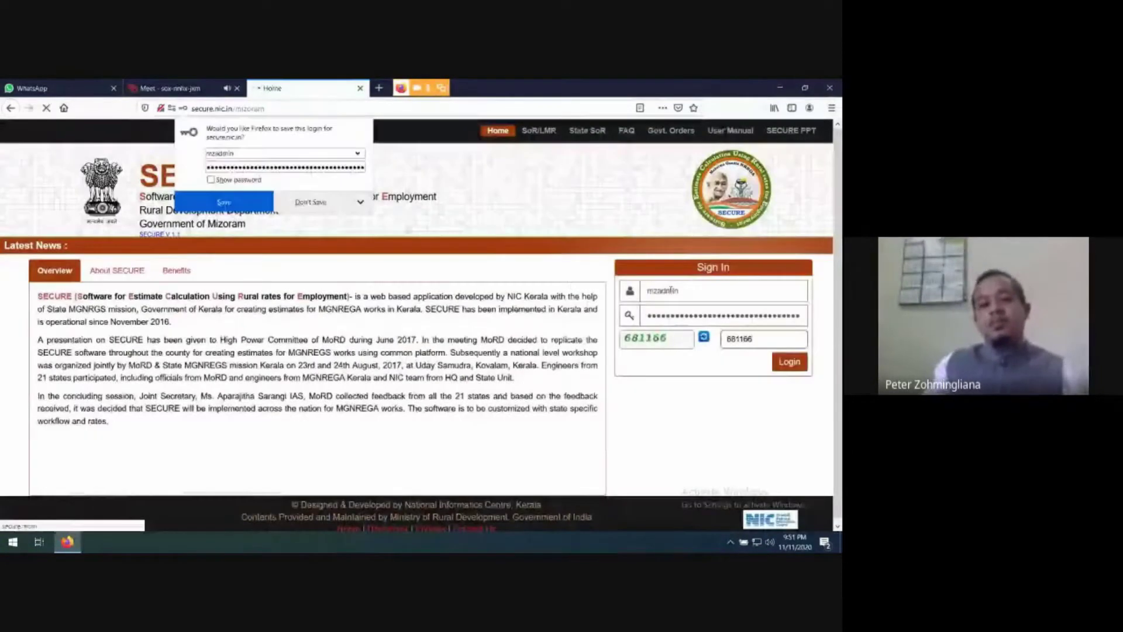
pyautogui.click(240, 201)
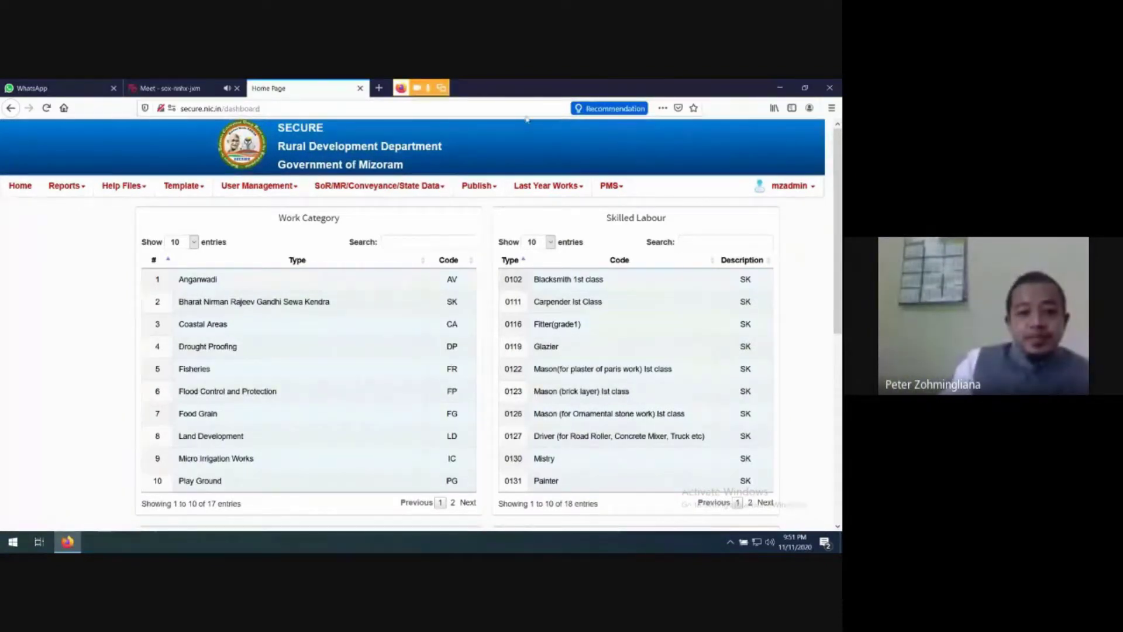
# - Go to SOR Details and open the State Approved Data Entry form
pyautogui.click(378, 185)
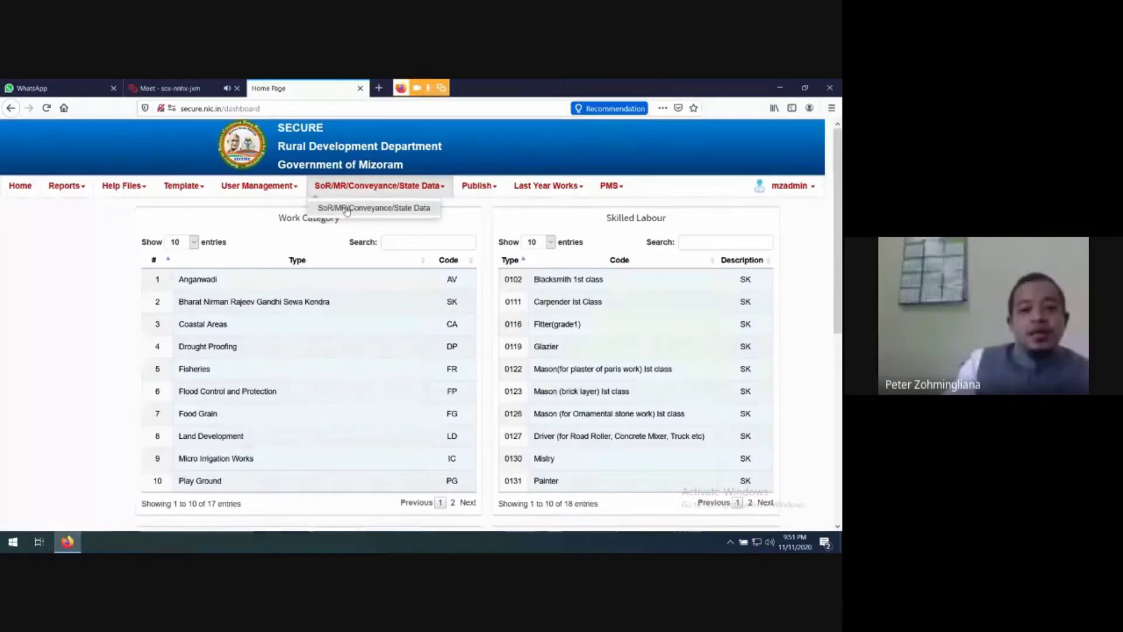
pyautogui.click(347, 208)
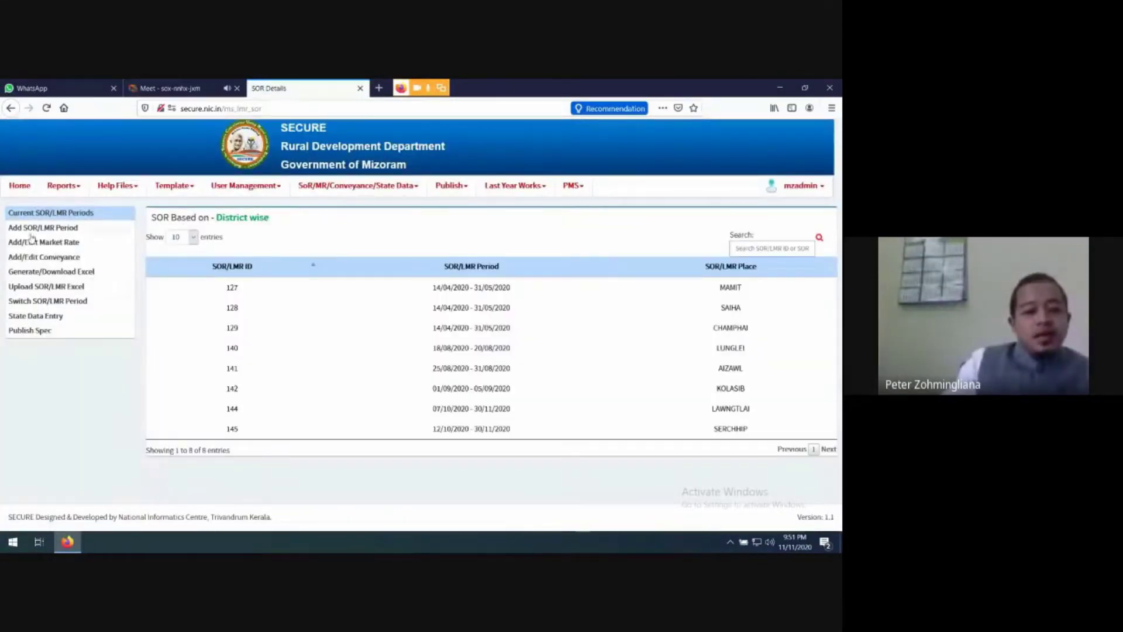
pyautogui.click(36, 317)
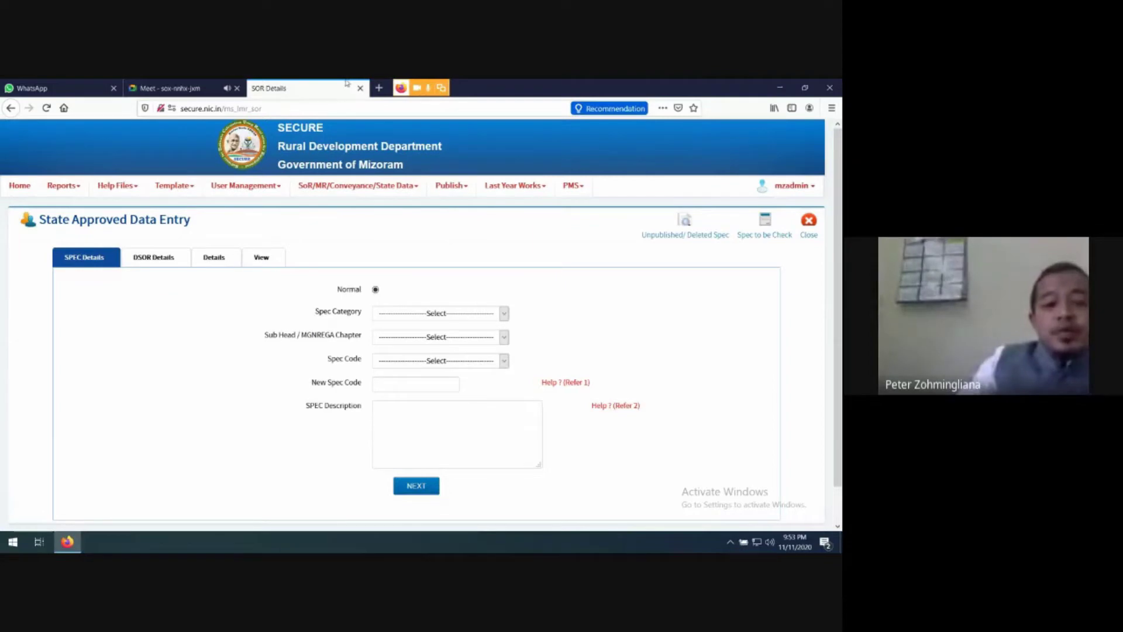
pyautogui.click(168, 90)
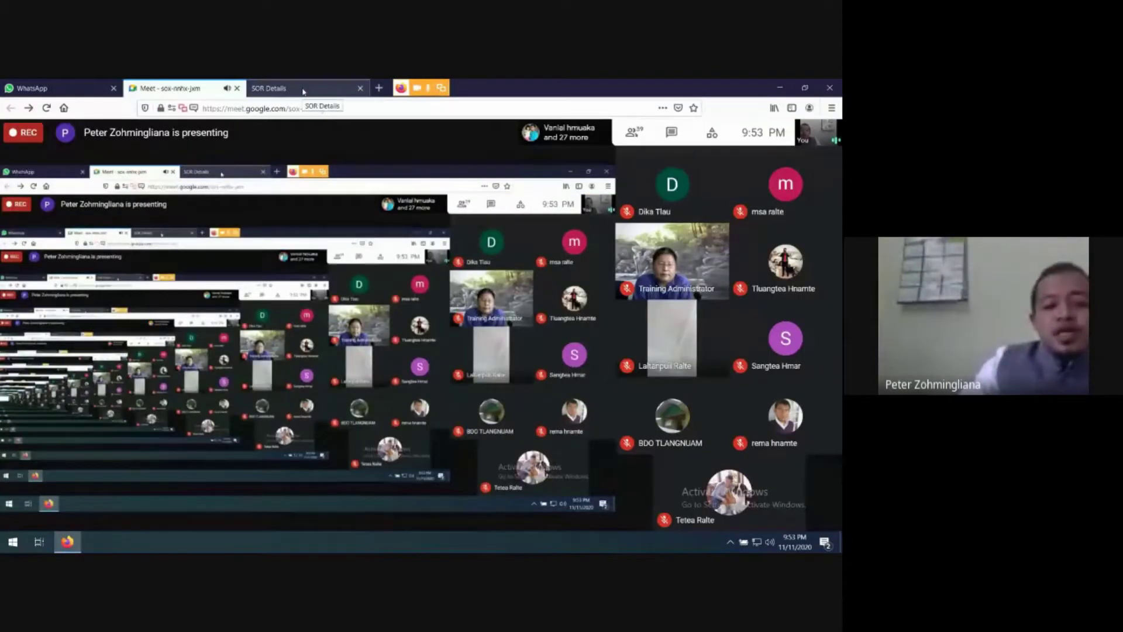
pyautogui.click(299, 92)
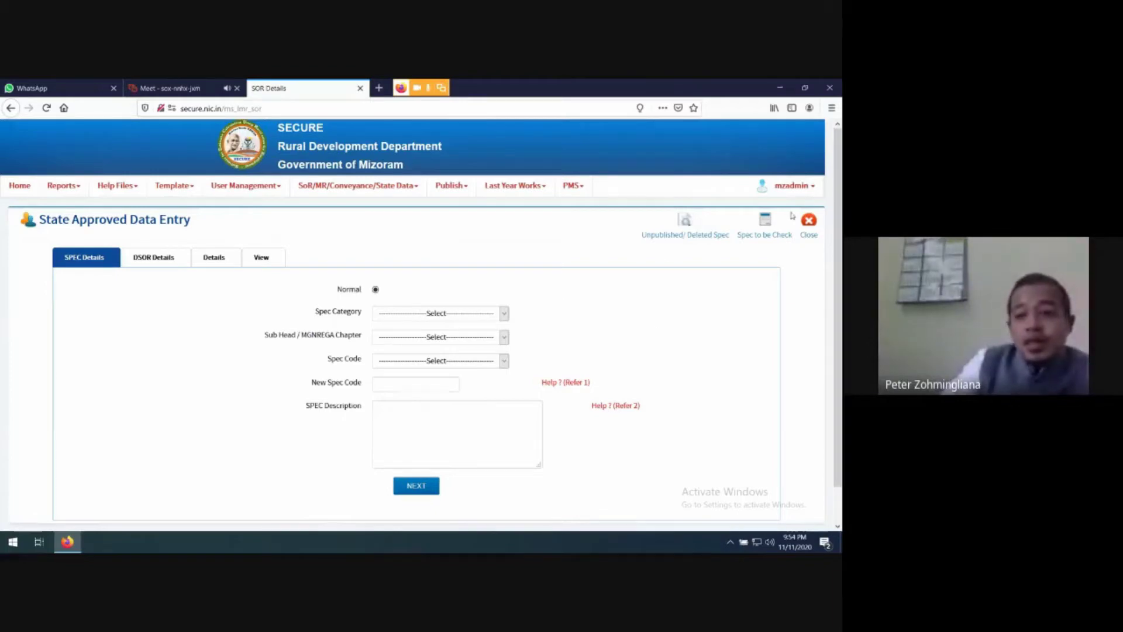
# - Log out of the administrator account and fill in the engineer's saved user ID
pyautogui.click(794, 184)
pyautogui.click(806, 303)
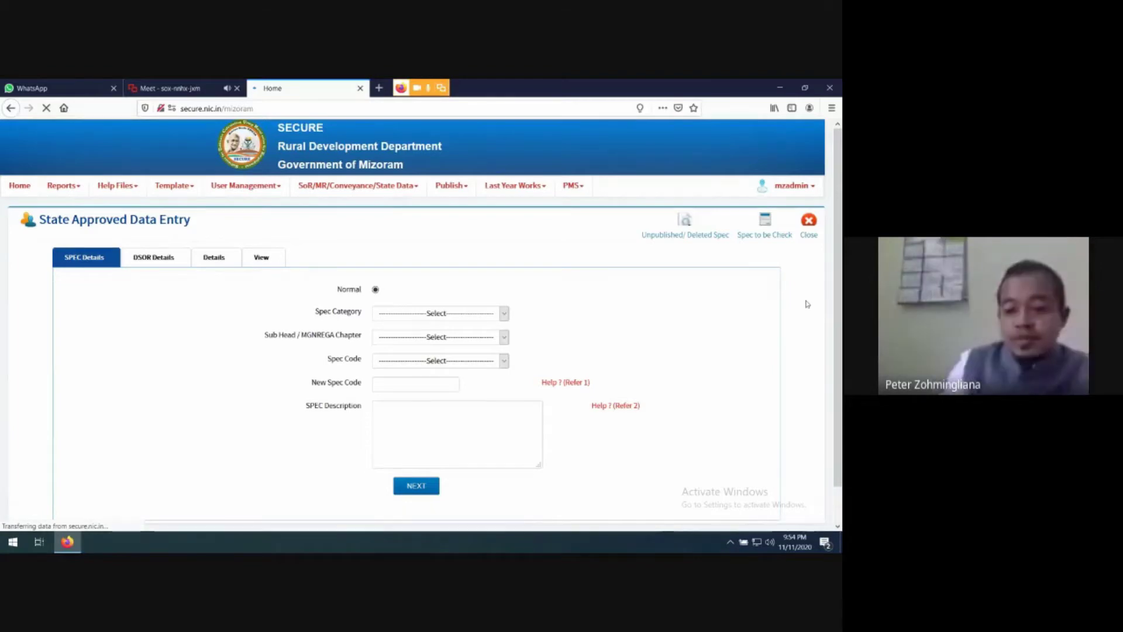
pyautogui.click(669, 295)
pyautogui.write('MZ100164')
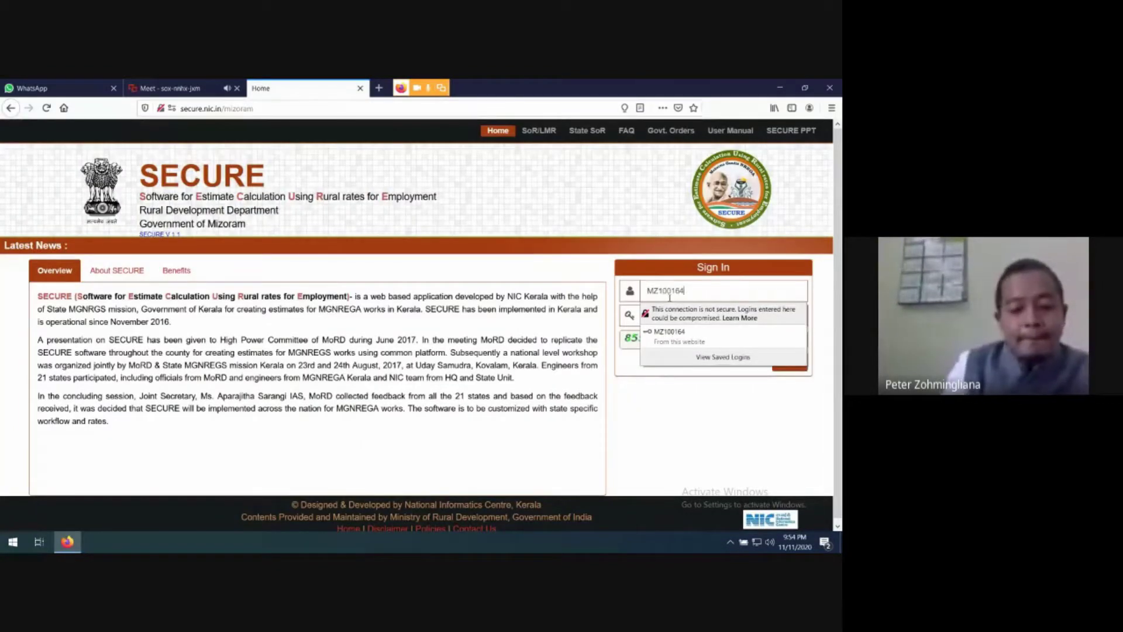
pyautogui.click(670, 334)
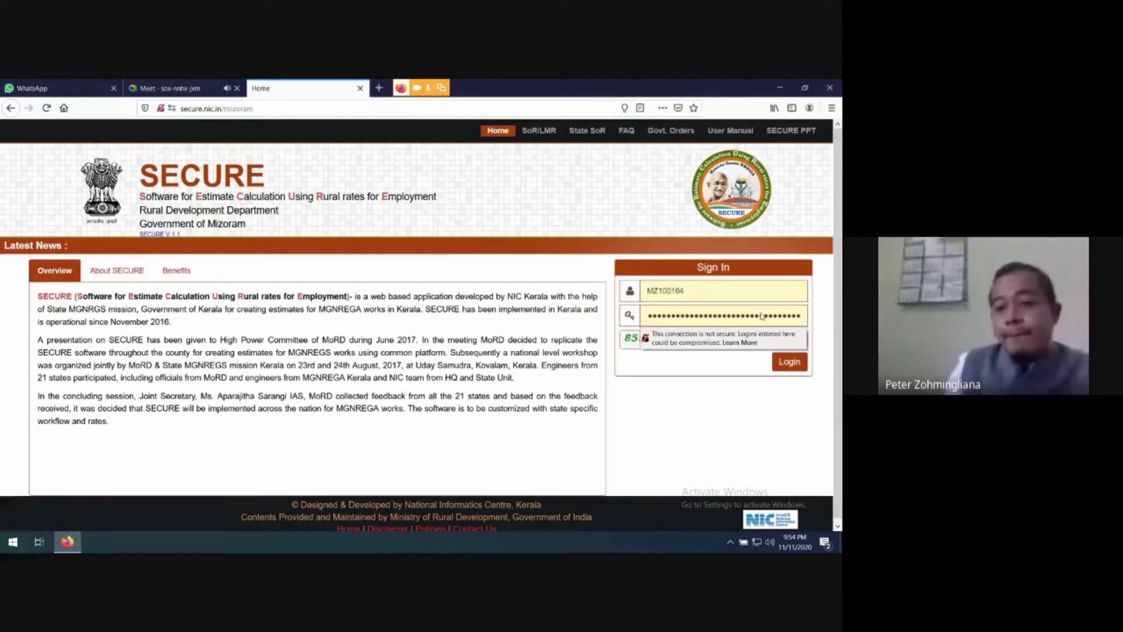
# - Retype the engineer password and captcha, submit, and dismiss the invalid username/password error
pyautogui.click(655, 315)
pyautogui.hotkey('ctrl', 'a')
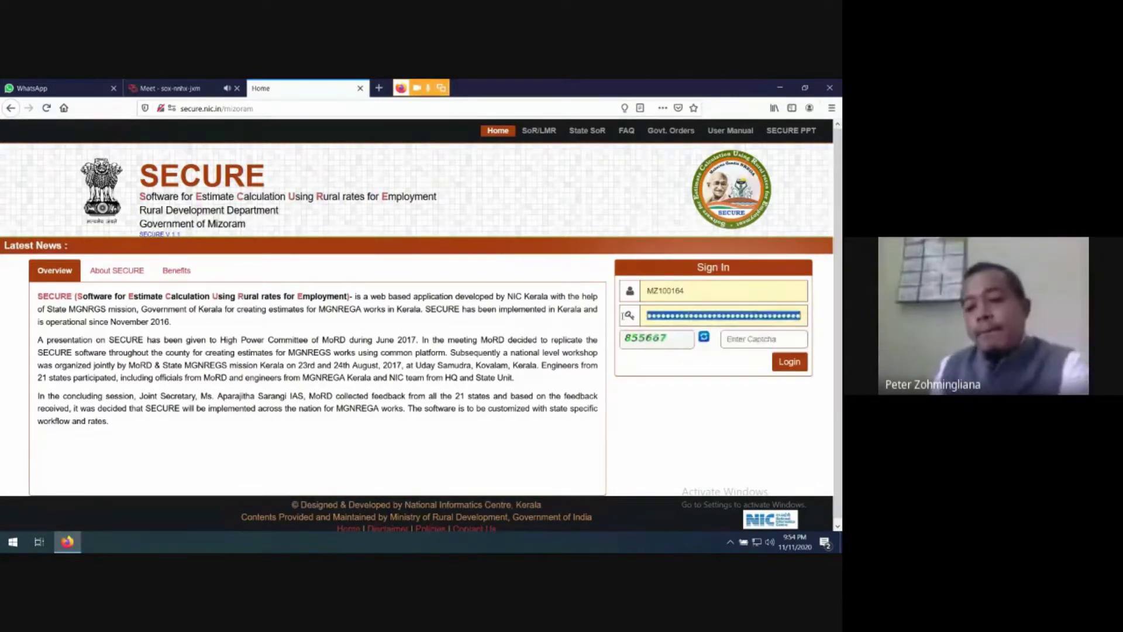
pyautogui.press('BackSpace')
pyautogui.write('••')
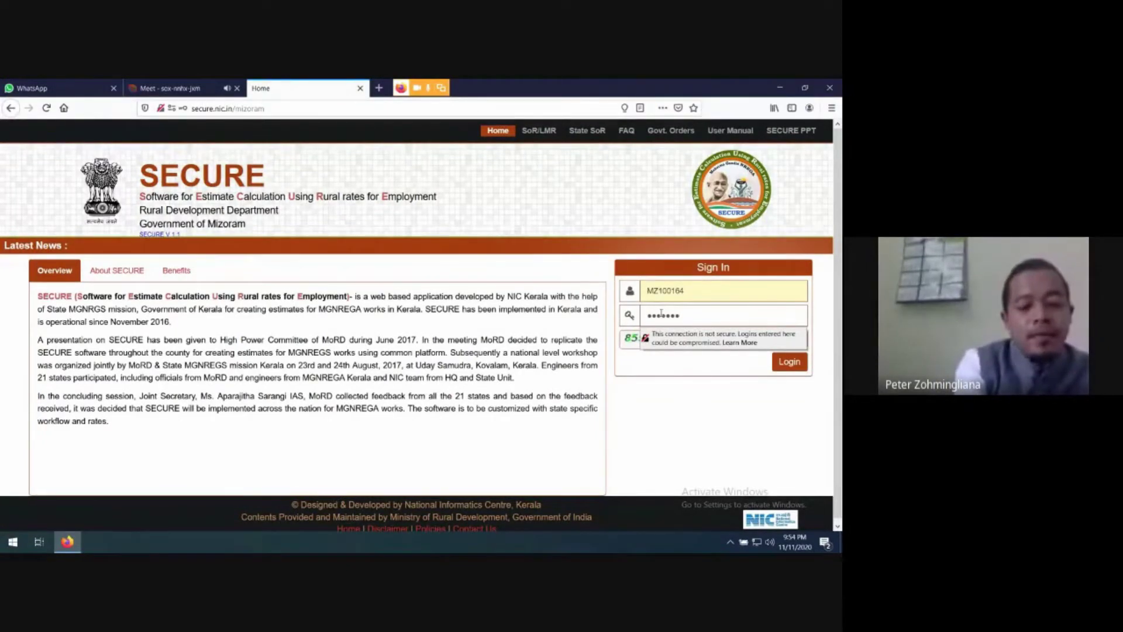
pyautogui.press('Tab')
pyautogui.write('855667')
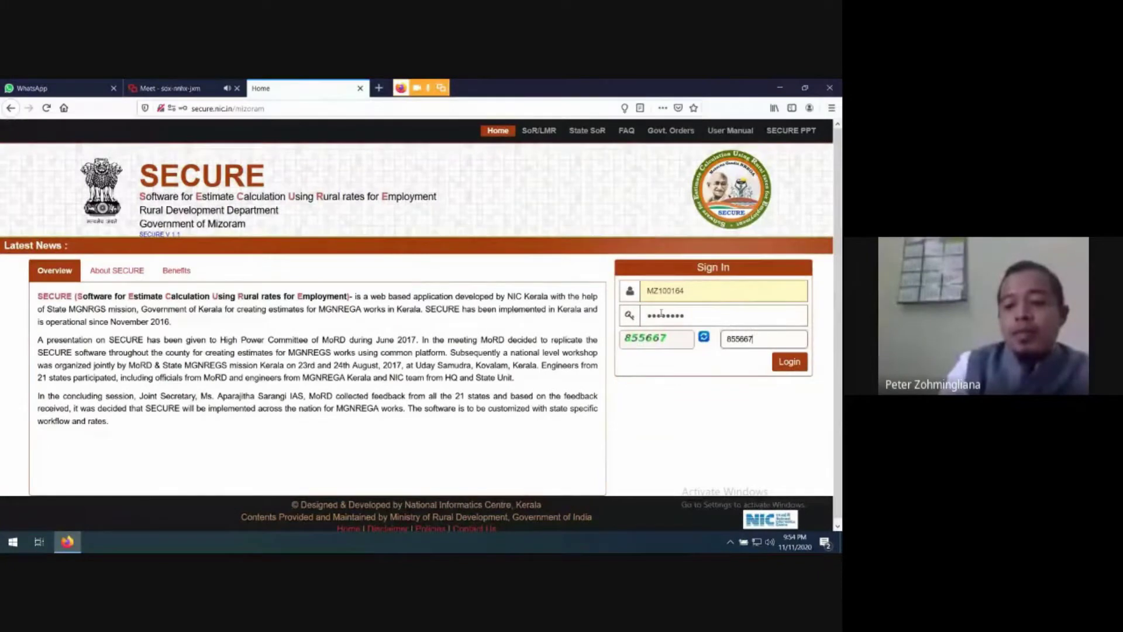
pyautogui.press('Return')
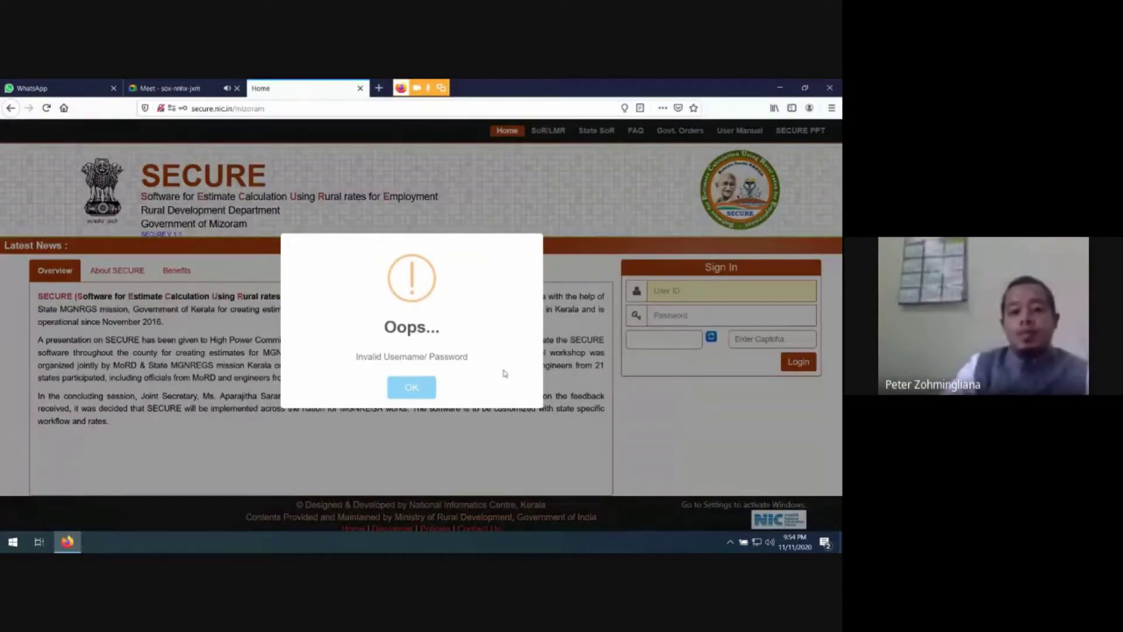
pyautogui.click(417, 389)
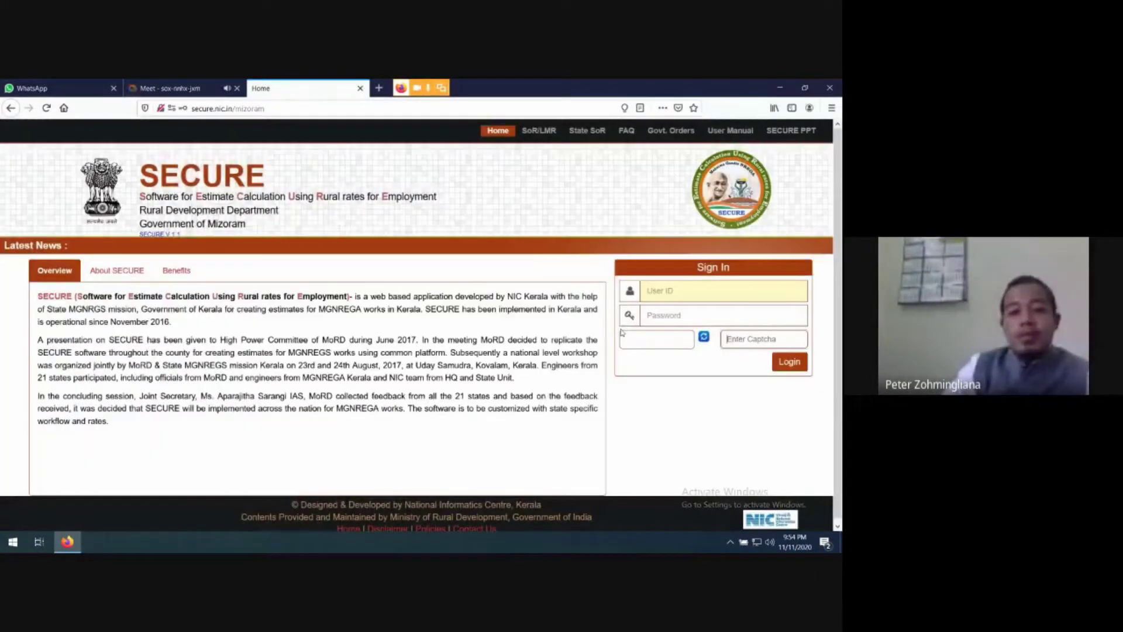
# - Reload the login page and retry the engineer sign-in with a retyped password and new captcha, again rejected
pyautogui.click(47, 107)
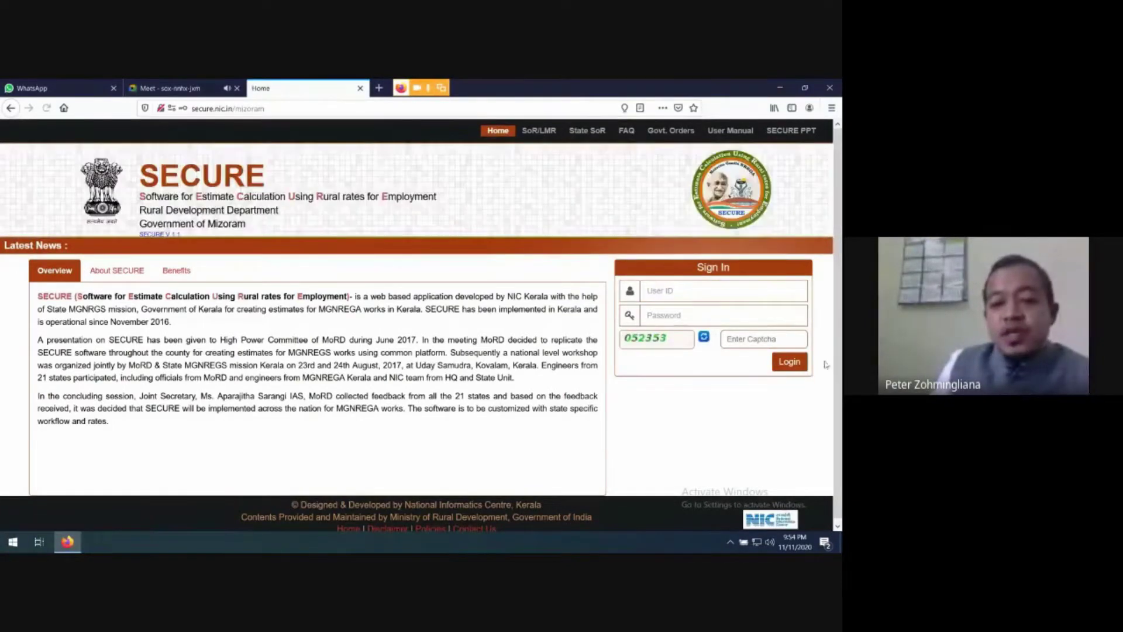
pyautogui.click(660, 291)
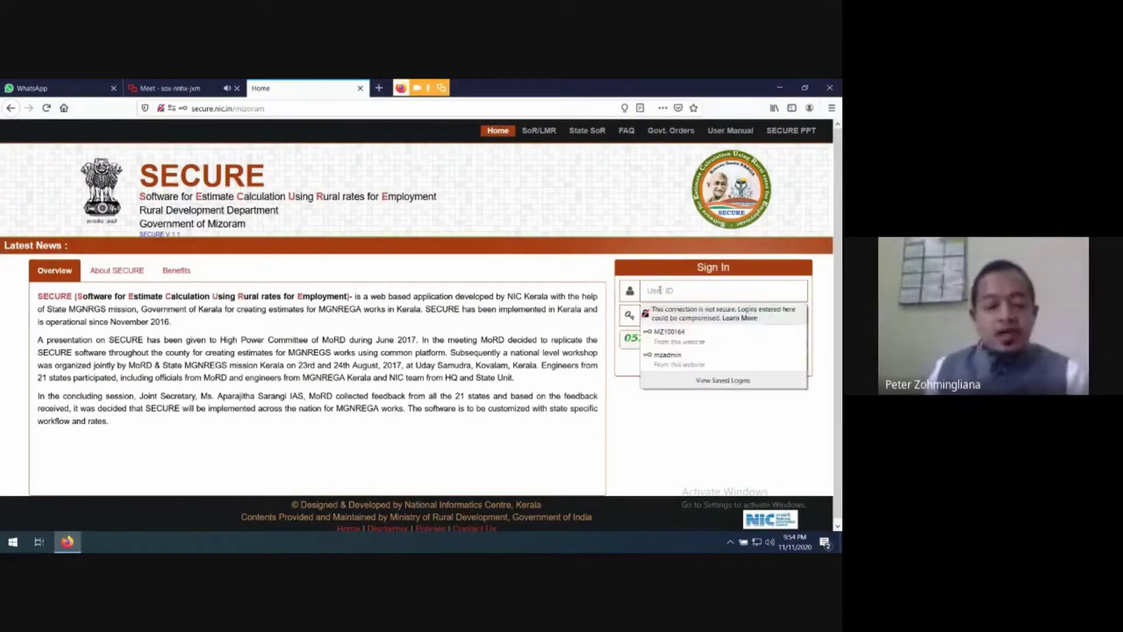
pyautogui.write('M')
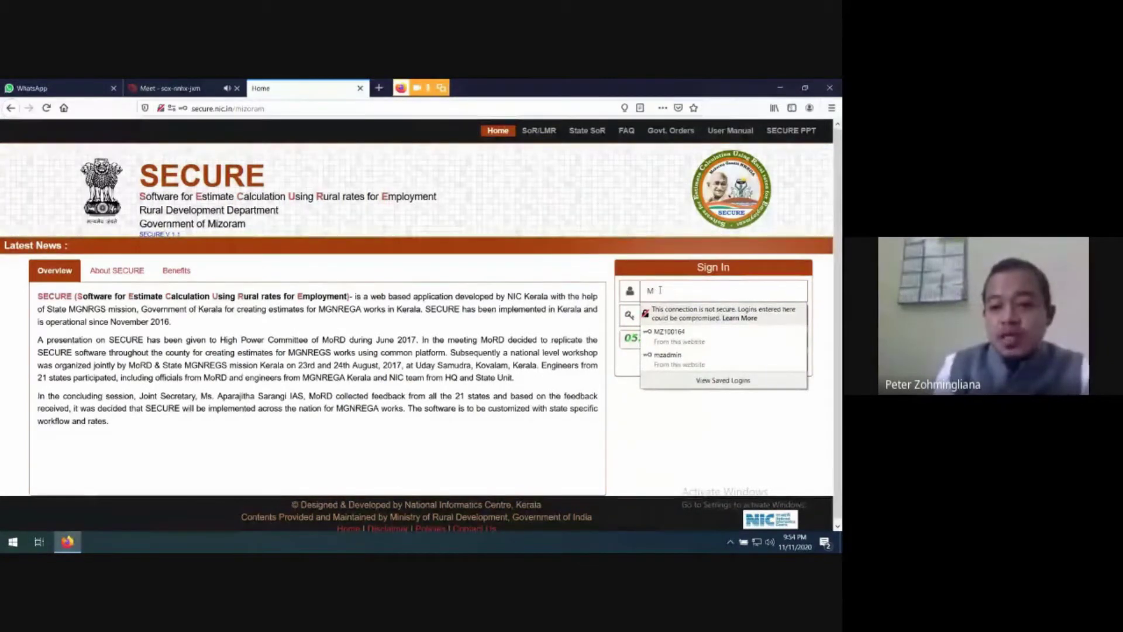
pyautogui.write('Z10016')
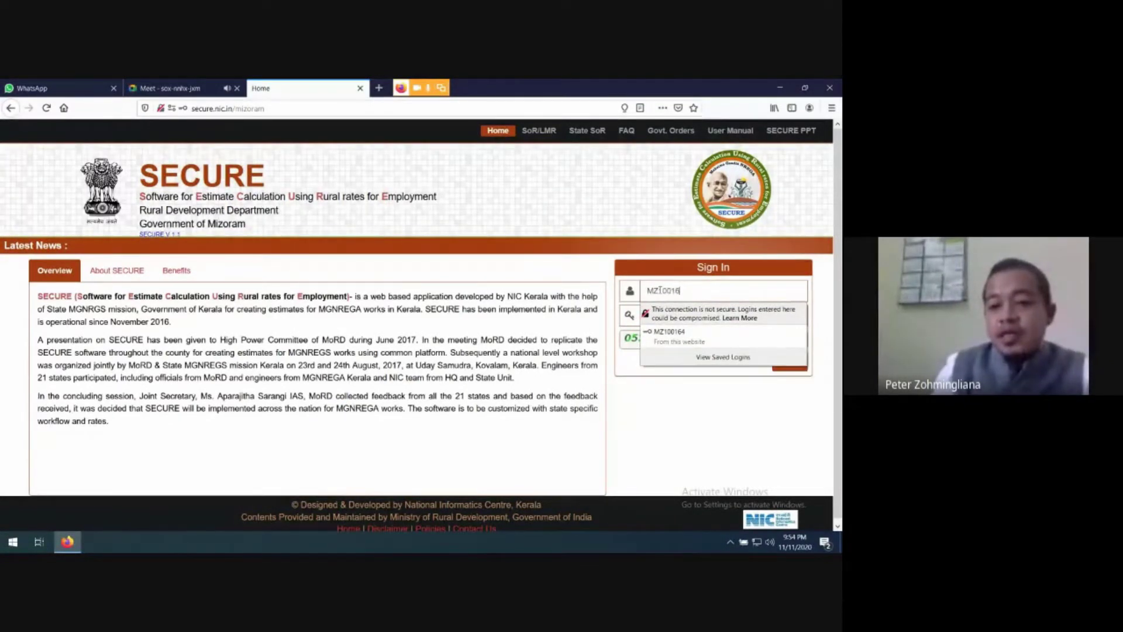
pyautogui.write('4')
pyautogui.press('Tab')
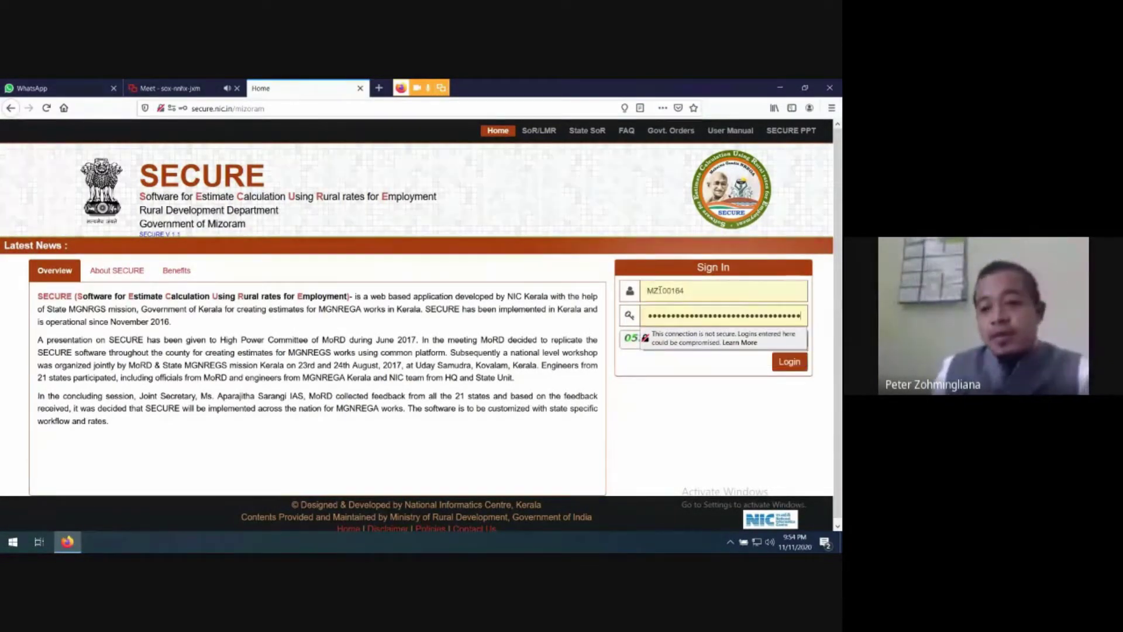
pyautogui.hotkey('ctrl', 'a')
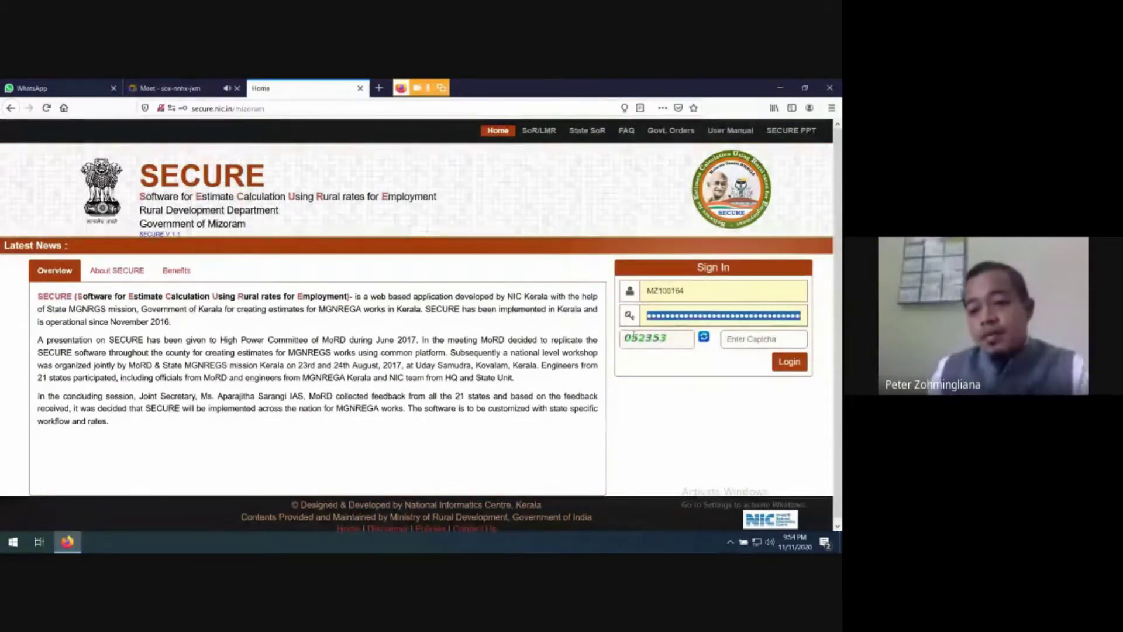
pyautogui.press('BackSpace')
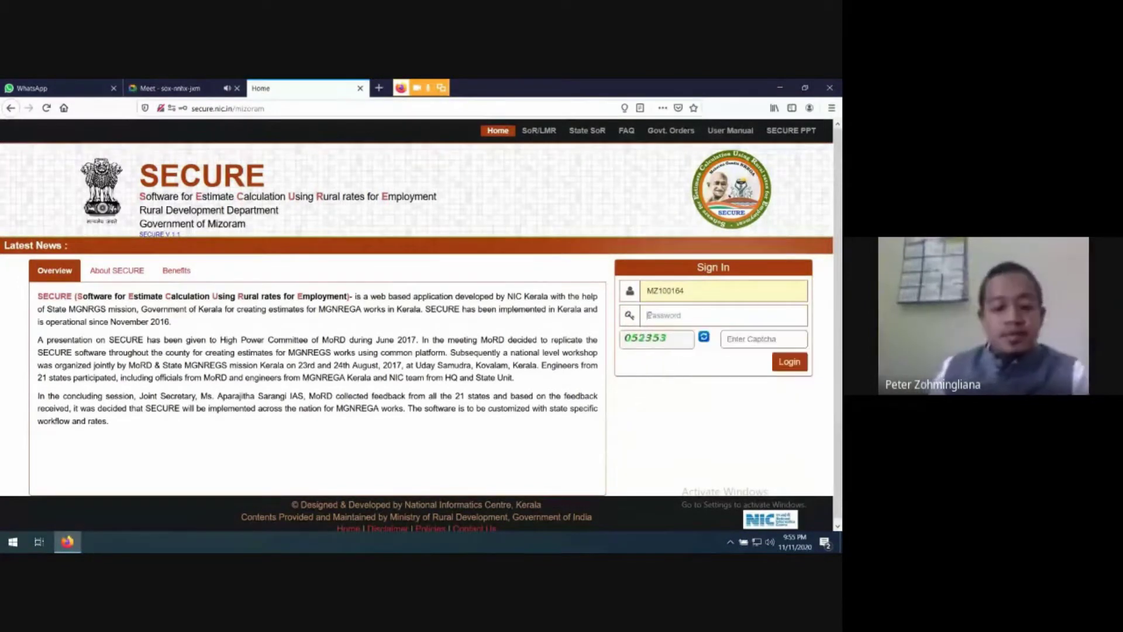
pyautogui.write('*****')
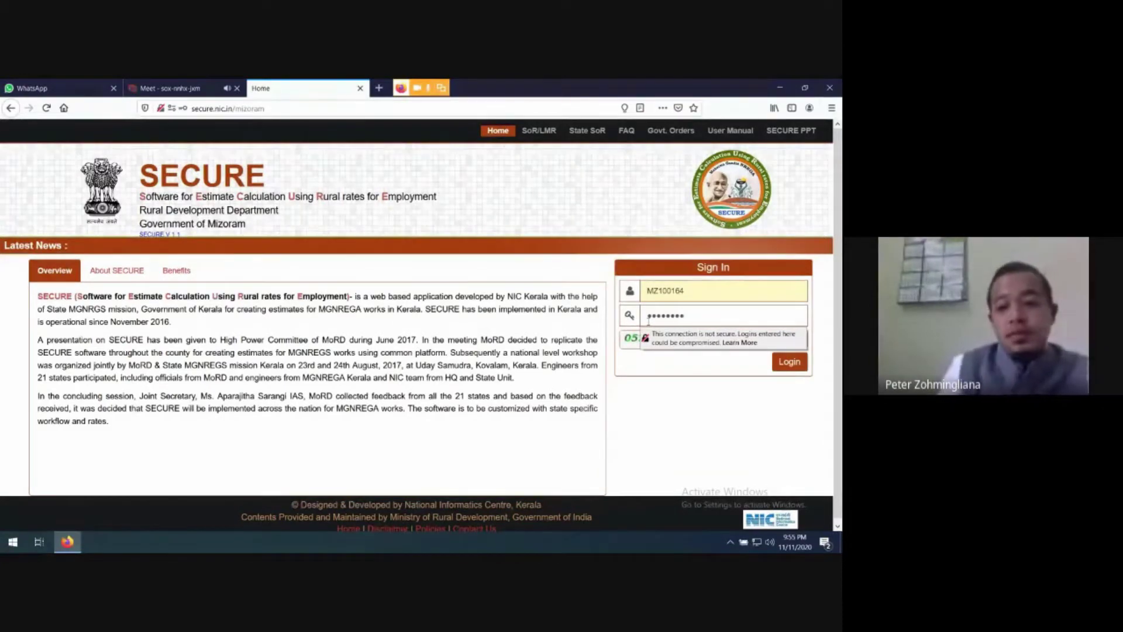
pyautogui.press('Tab')
pyautogui.write('0')
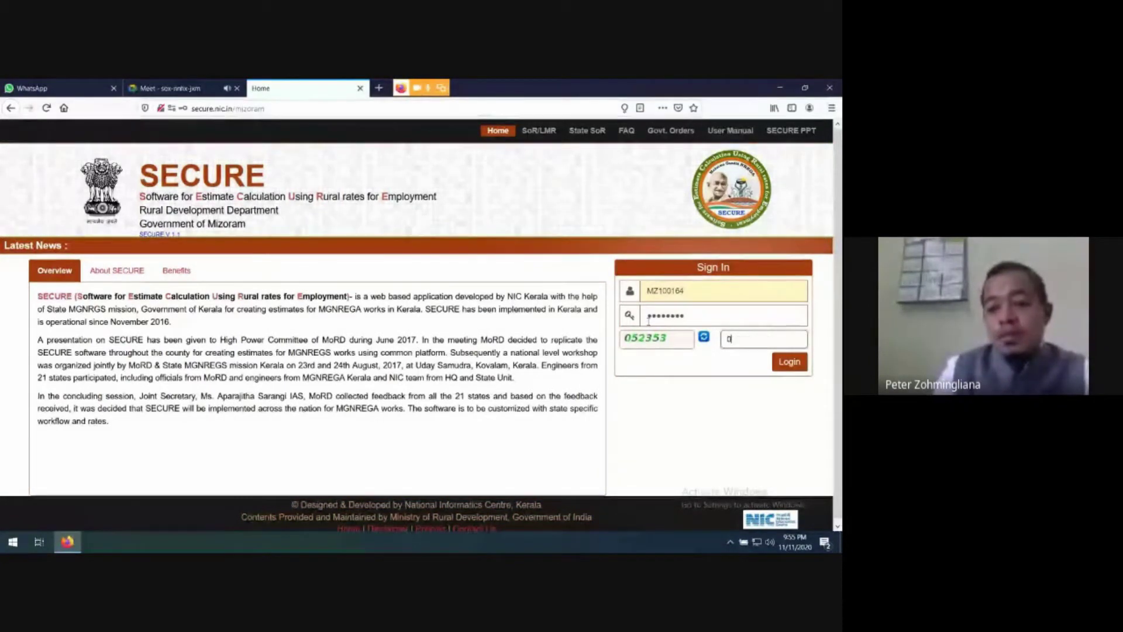
pyautogui.write('52353')
pyautogui.press('Return')
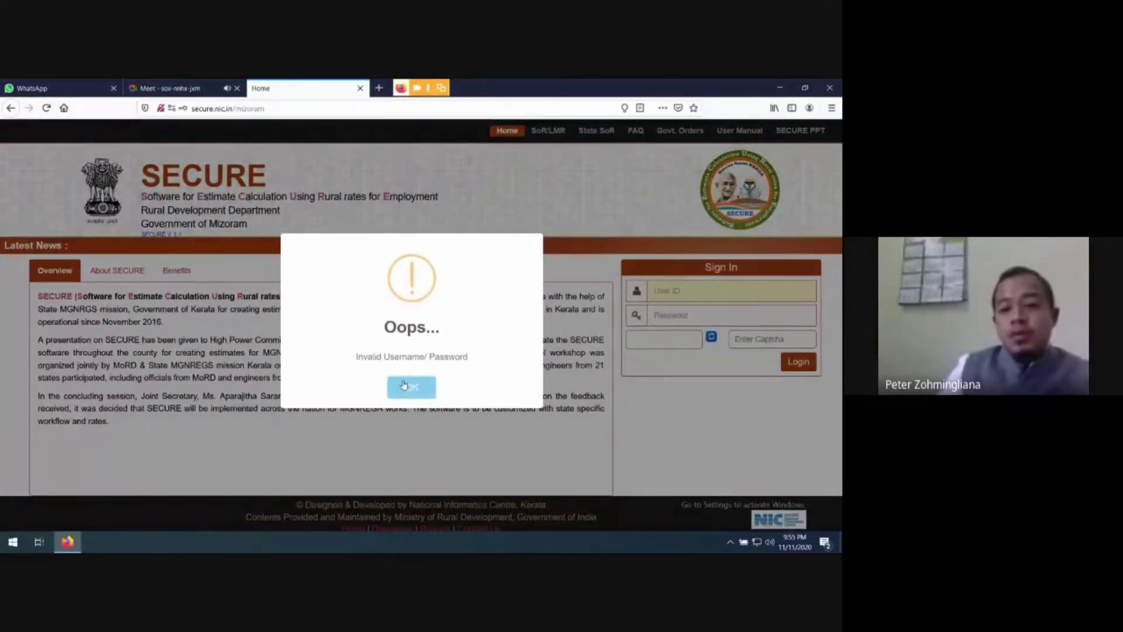
pyautogui.click(404, 385)
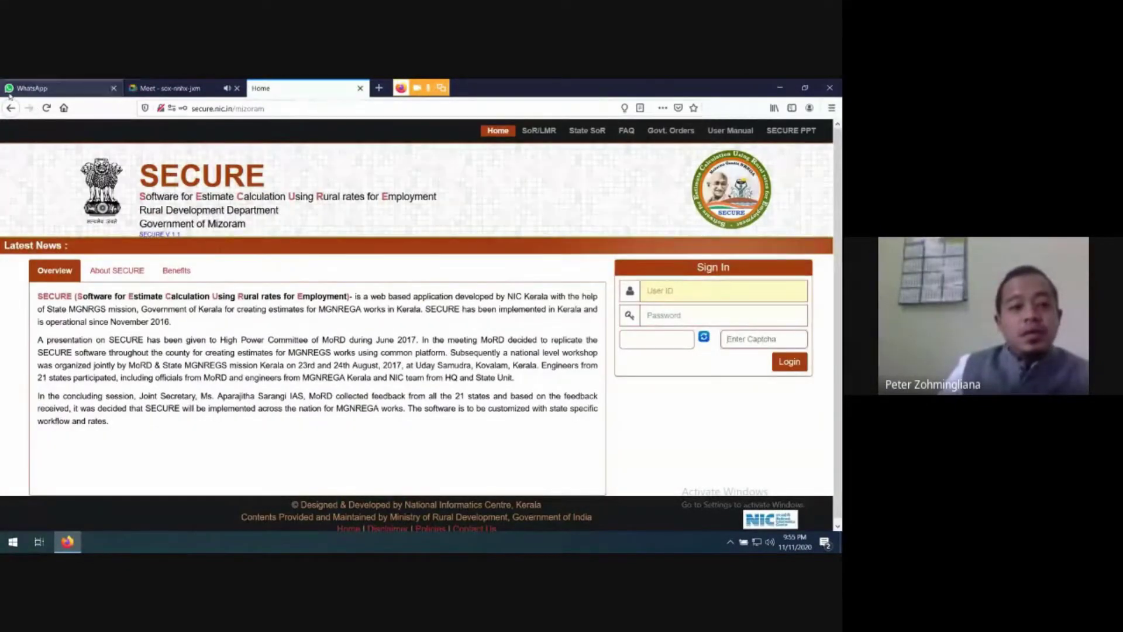
# - Reload the sign-in page, re-enter the engineer's user ID, then clear and retype the password
pyautogui.click(46, 107)
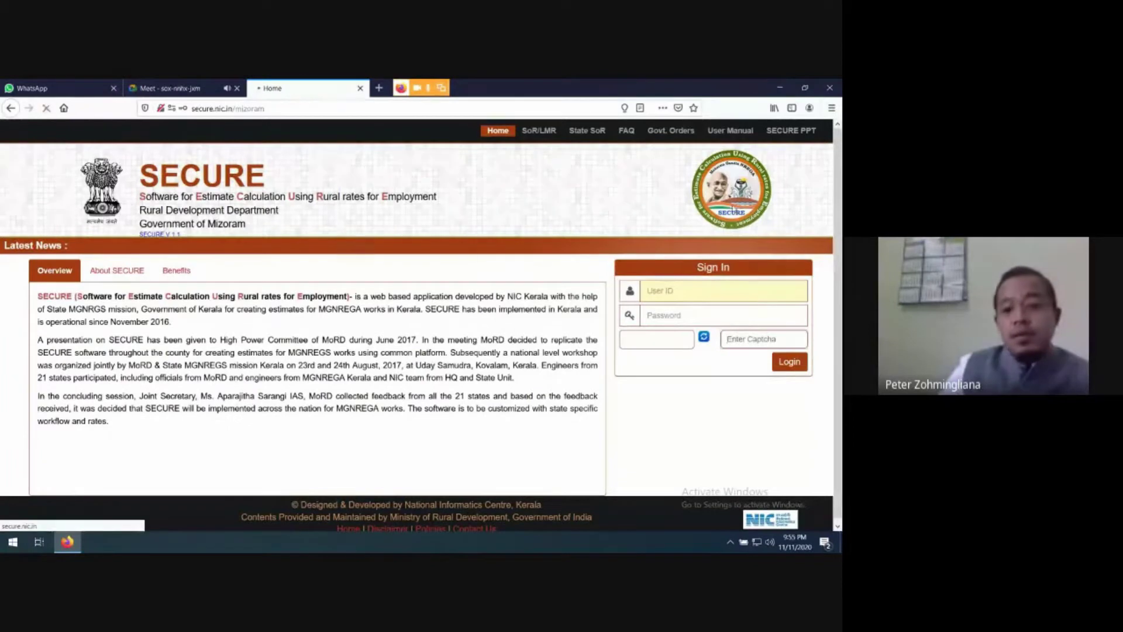
pyautogui.click(675, 292)
pyautogui.write('M')
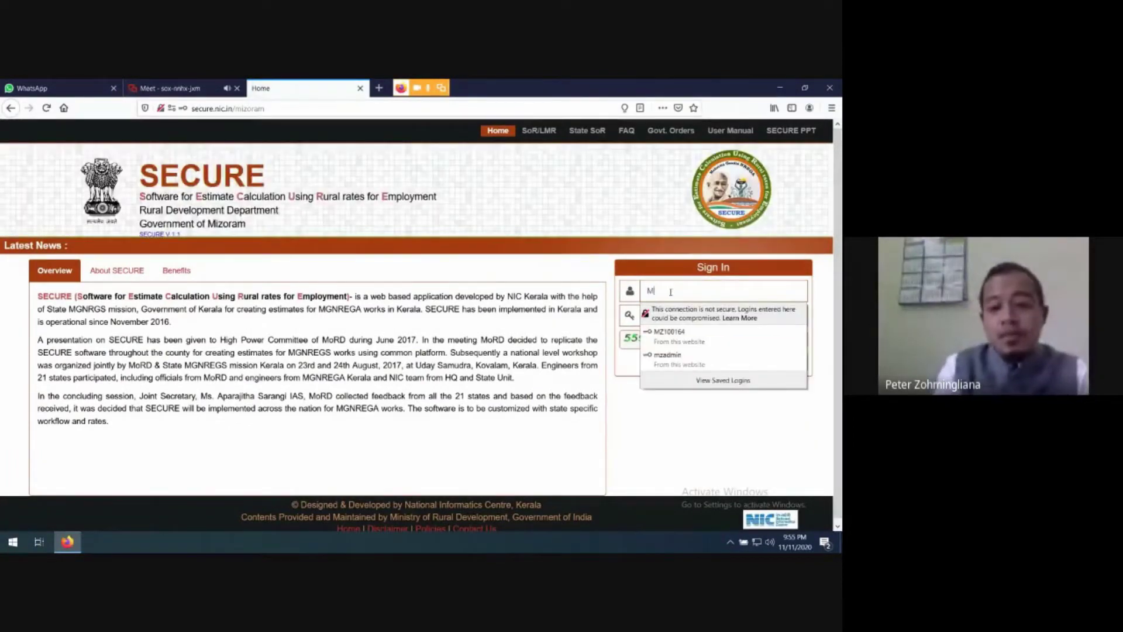
pyautogui.write('Z100164')
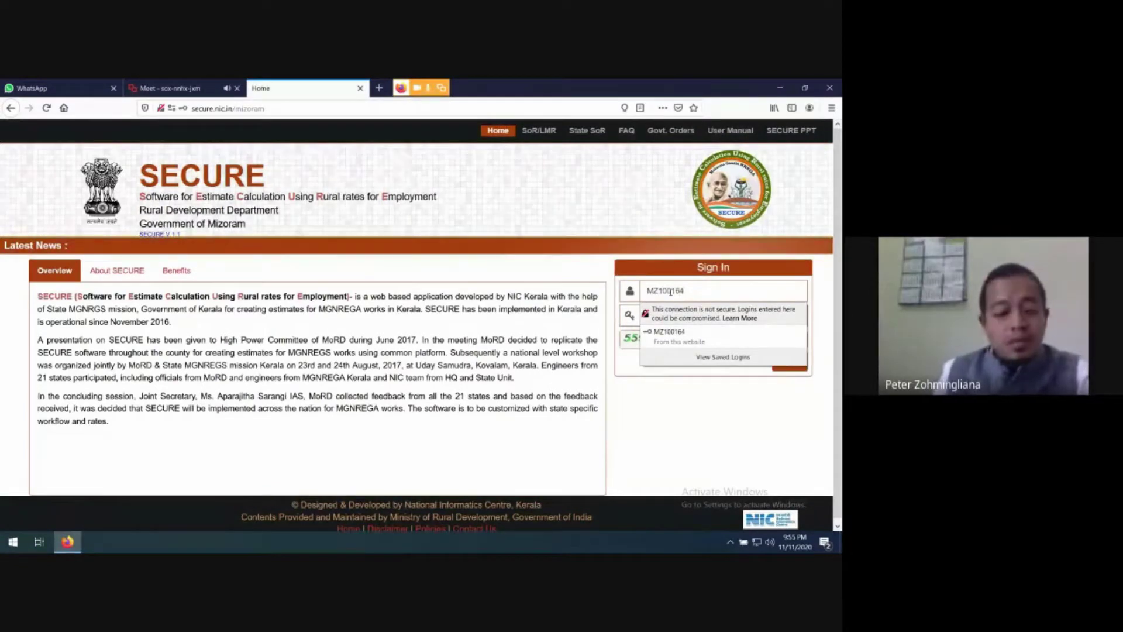
pyautogui.click(767, 322)
pyautogui.moveTo(802, 316); pyautogui.dragTo(625, 324)
pyautogui.click(746, 322)
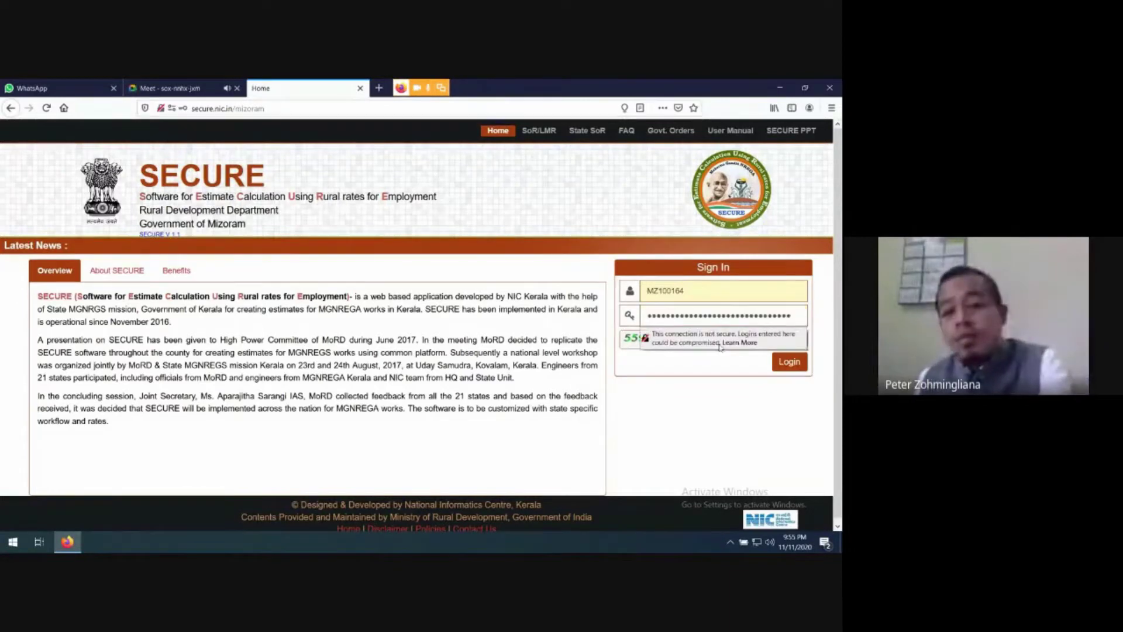
pyautogui.hotkey('ctrl', 'a')
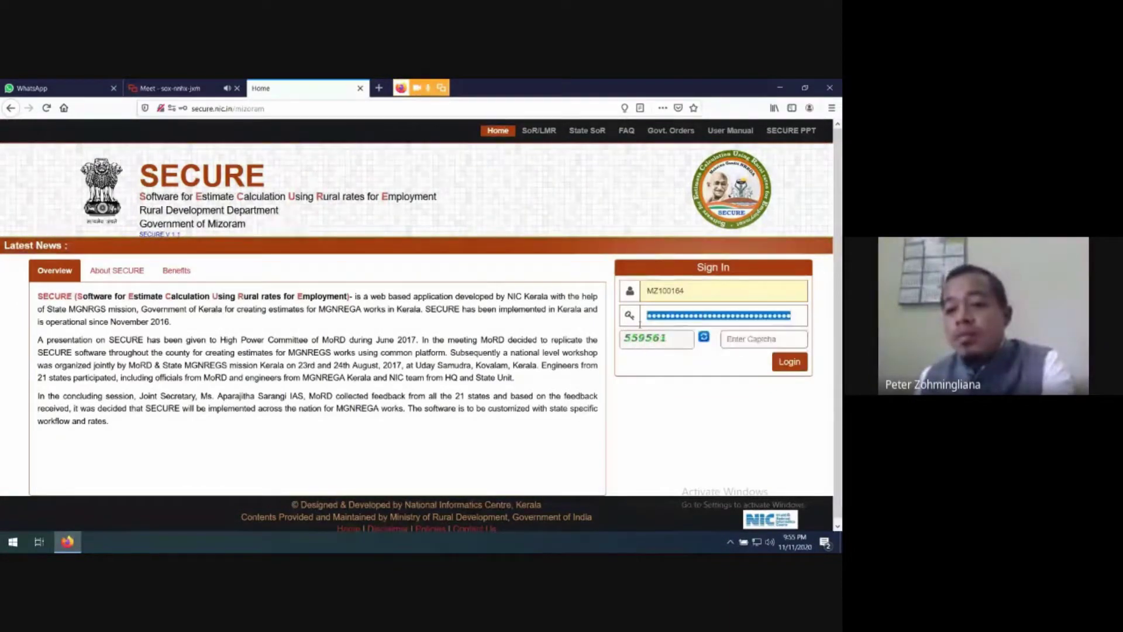
pyautogui.press('BackSpace')
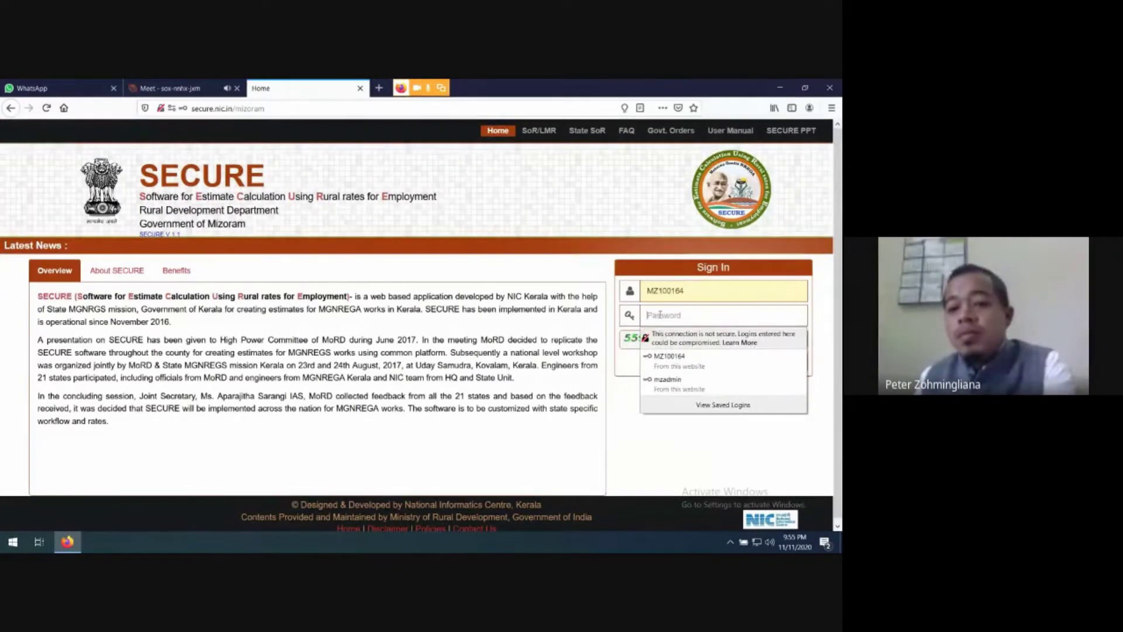
pyautogui.click(662, 313)
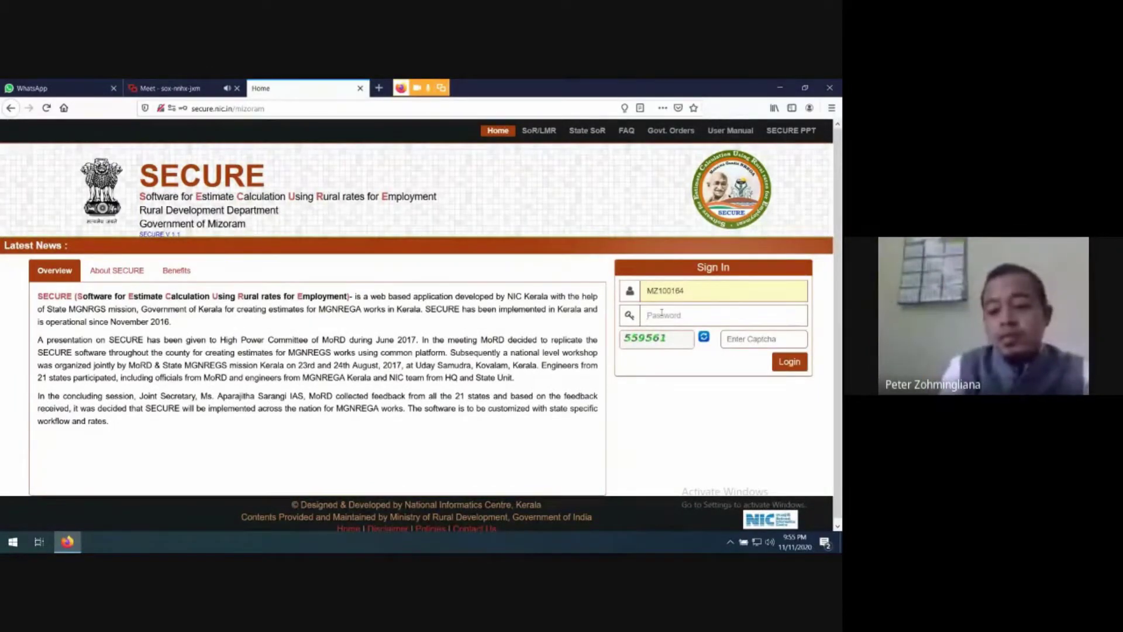
pyautogui.write('••')
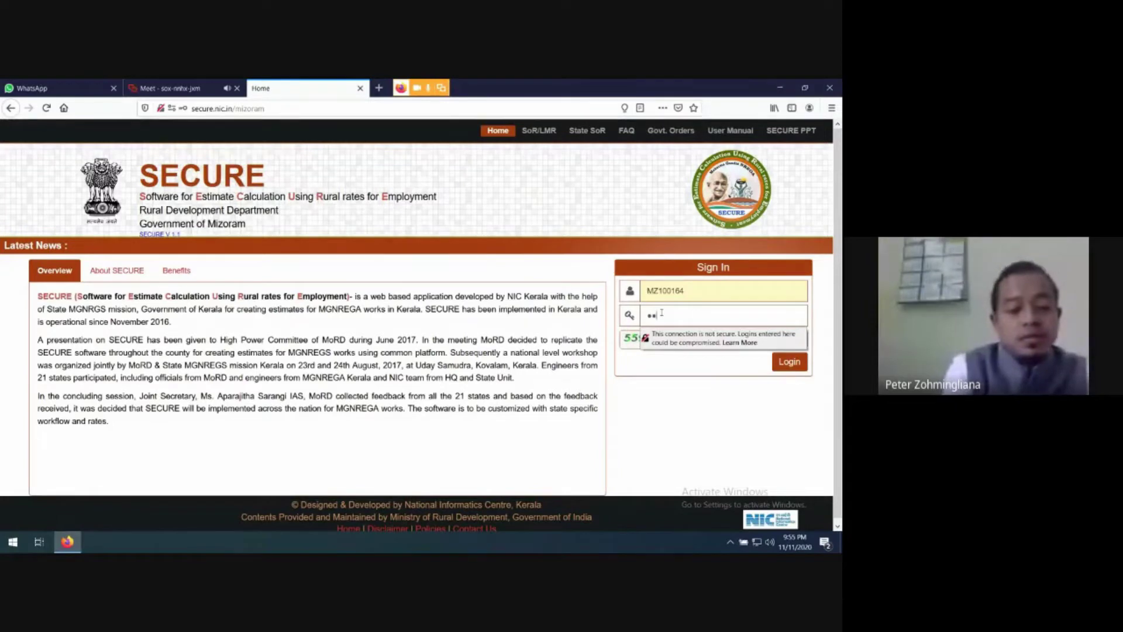
pyautogui.write('••••')
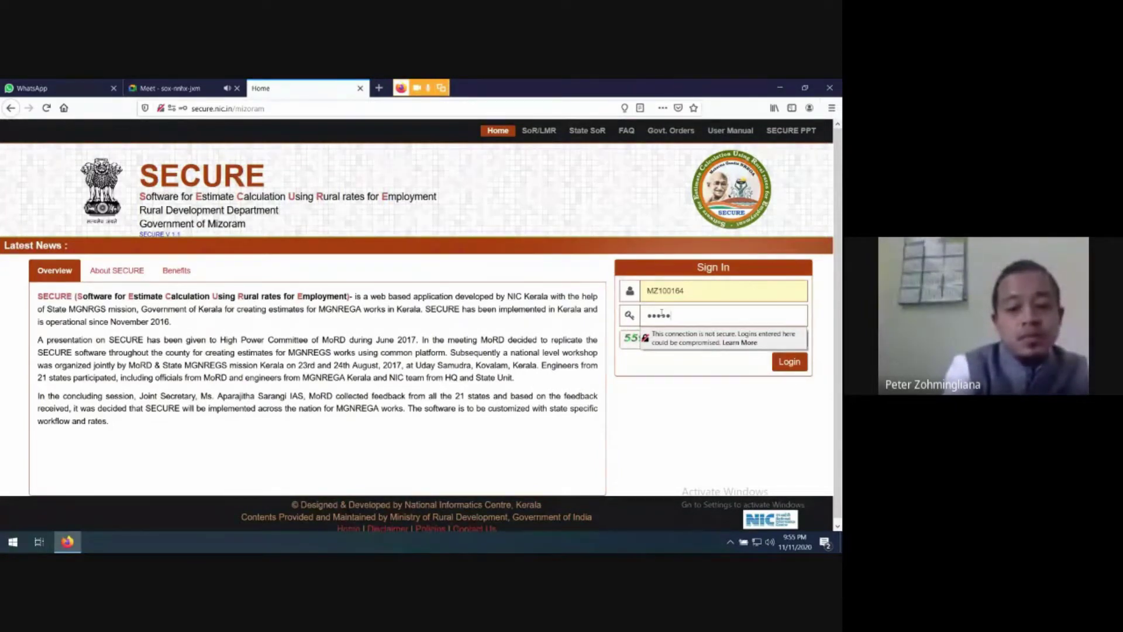
pyautogui.write('•••')
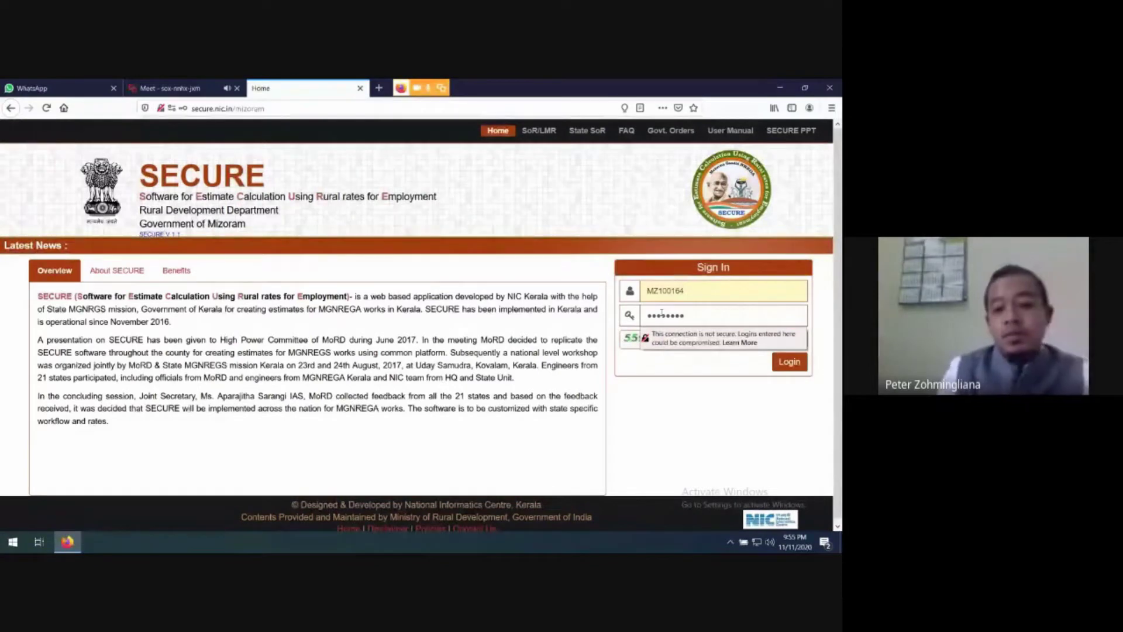